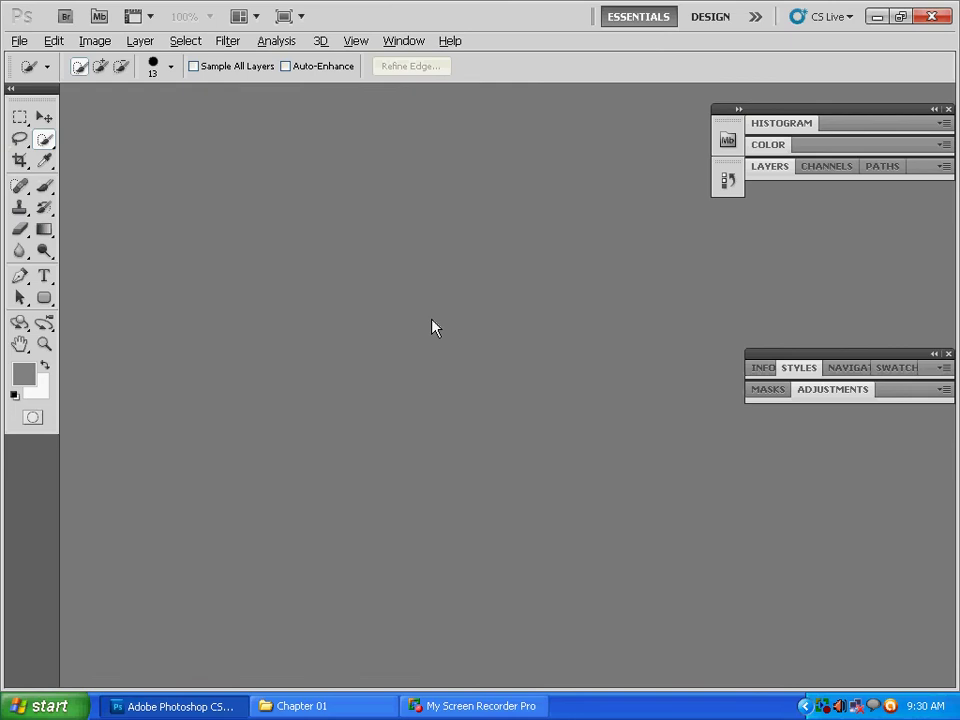
key(ctrl+o)
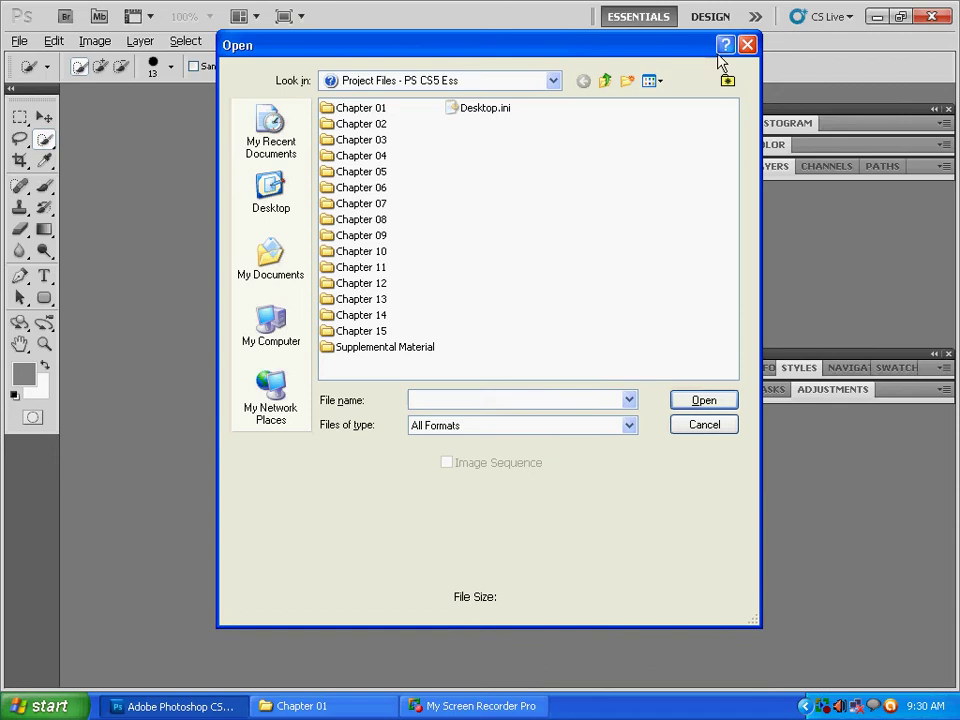
click(747, 45)
key(ctrl+o)
click(747, 45)
key(ctrl+o)
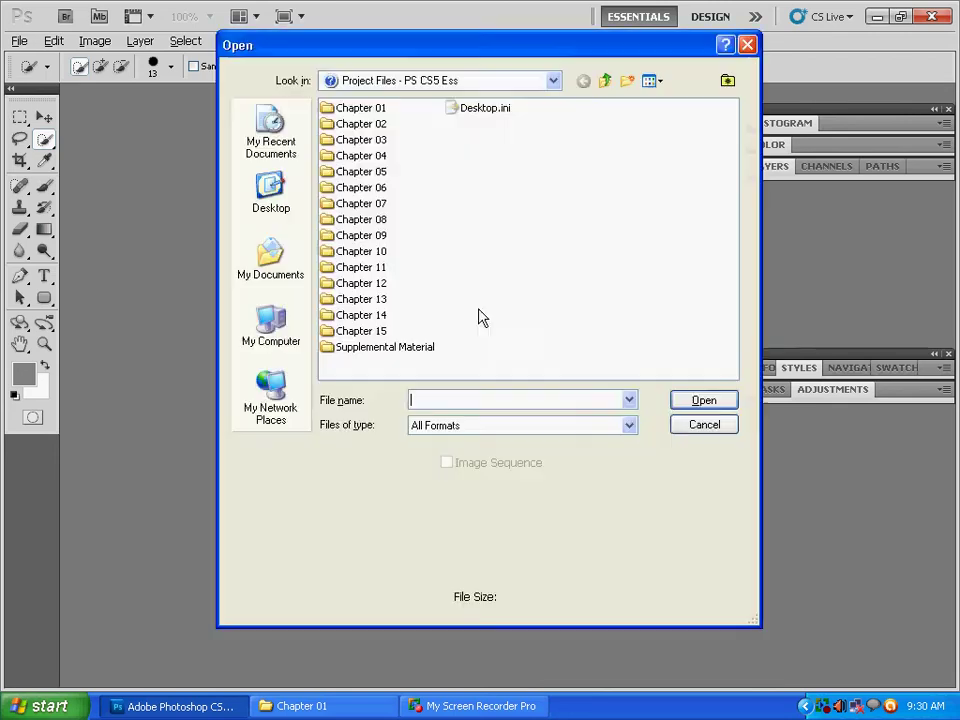
click(754, 44)
click(22, 41)
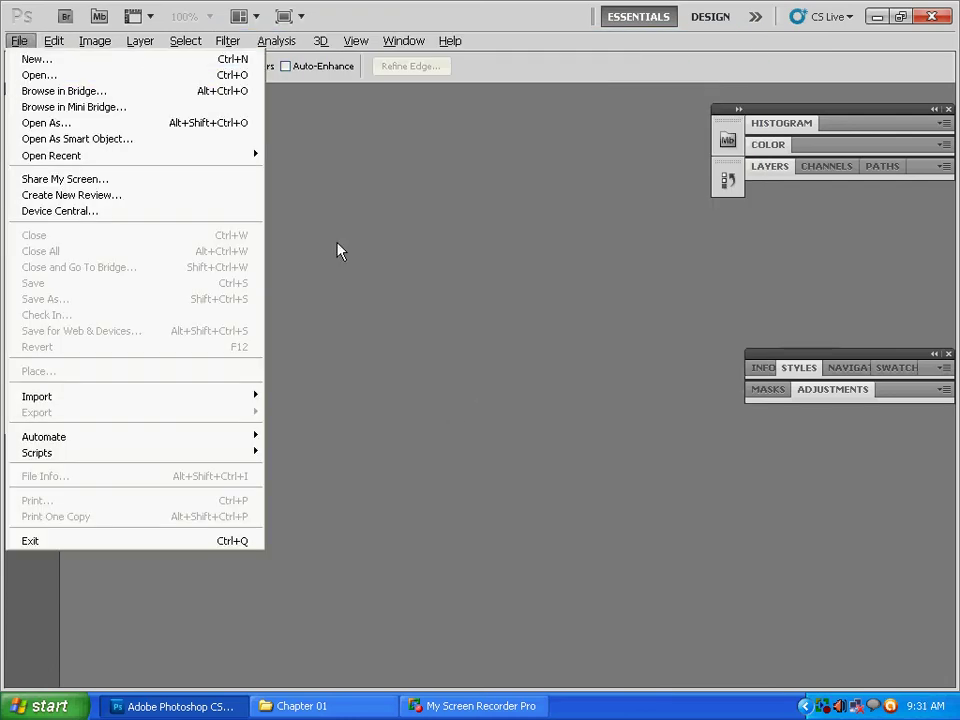
click(518, 458)
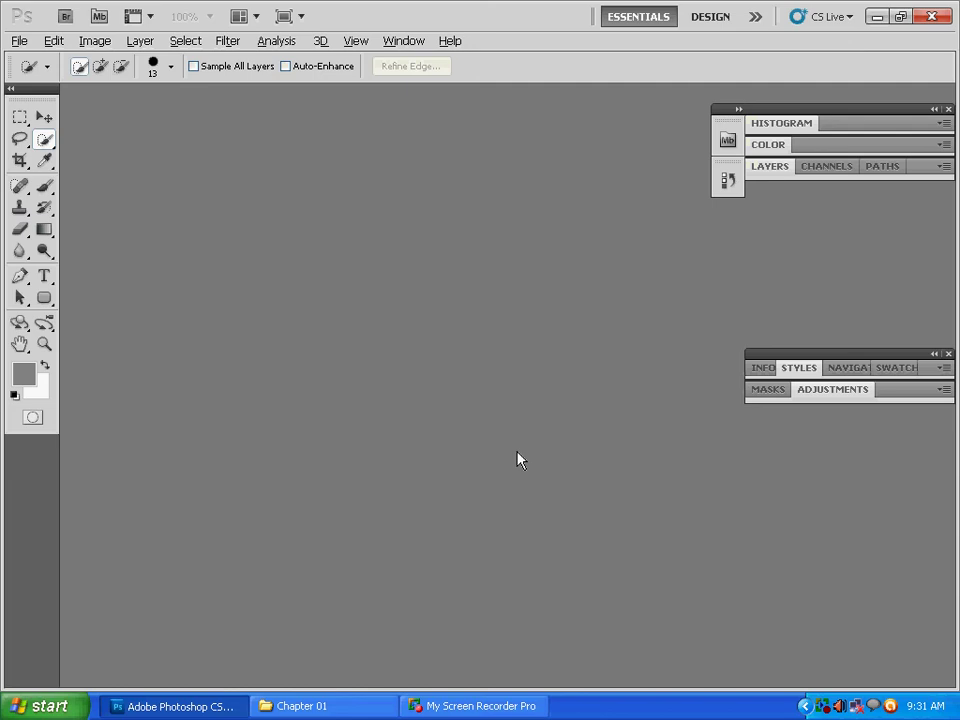
Open the image fujiHiRes.jpg from the Chapter 01 folder
double_click(518, 457)
double_click(360, 107)
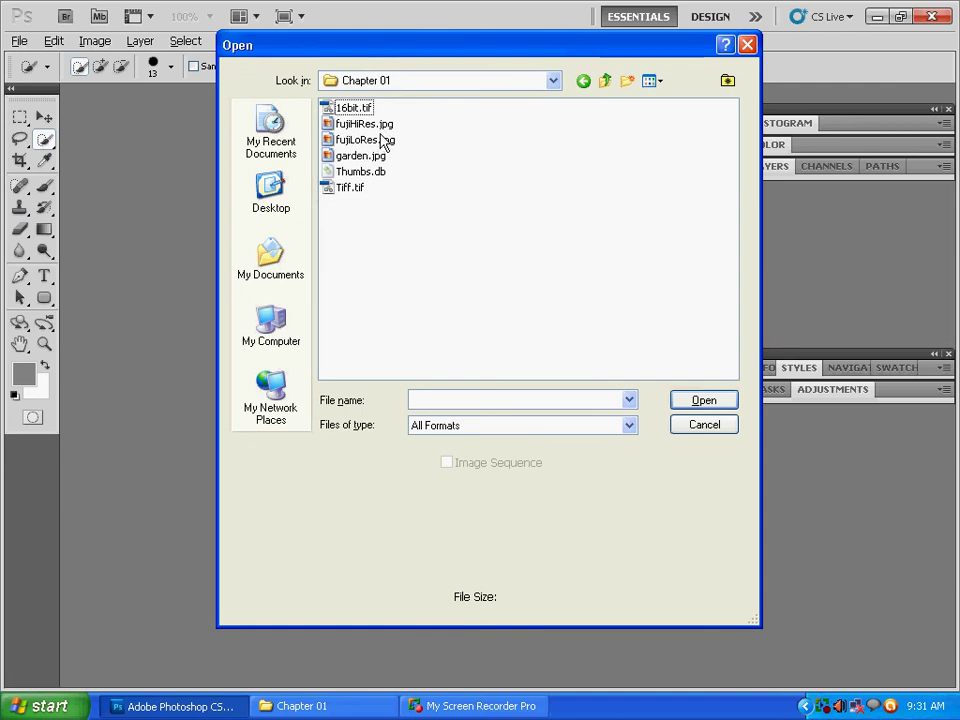
double_click(382, 127)
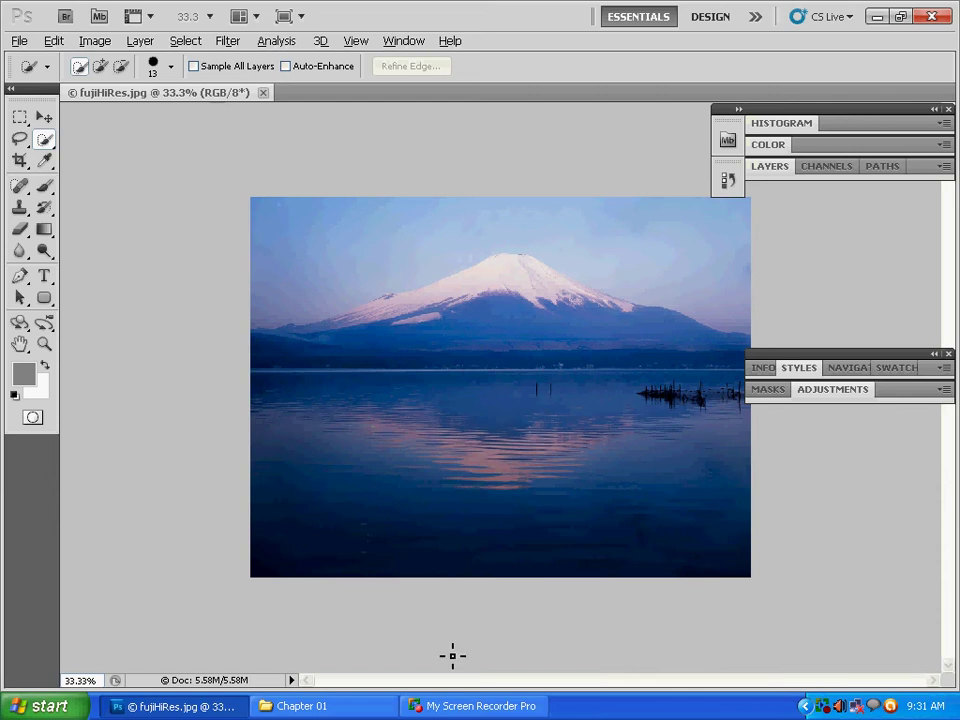
Switch to the Chapter 01 folder window, check the file size of fujiHiRes.jpg in its properties, and minimize the window
click(300, 706)
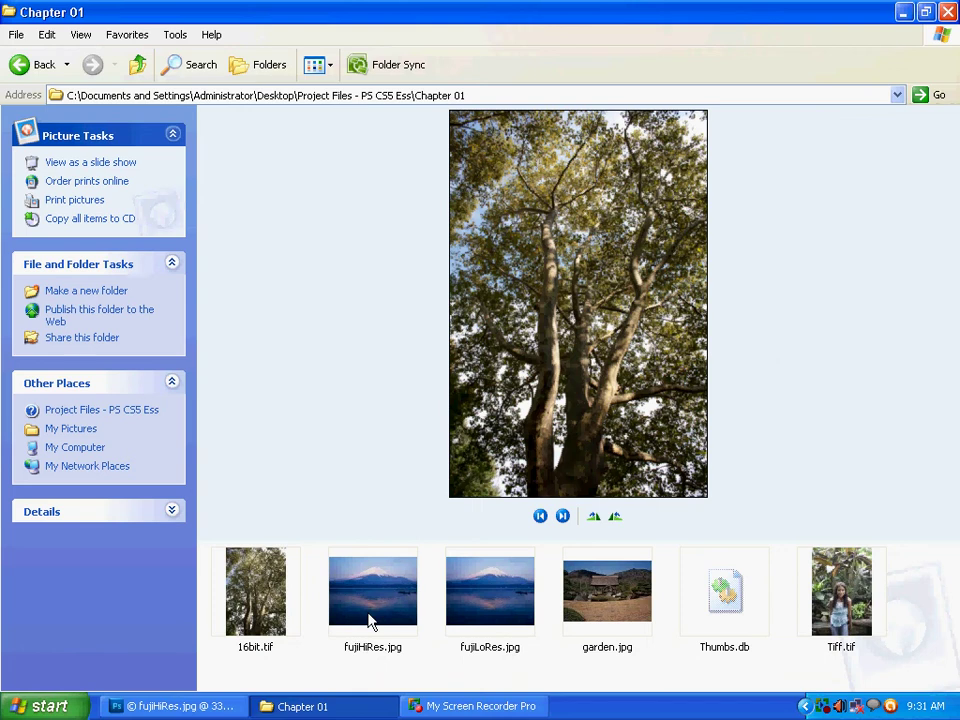
right_click(370, 622)
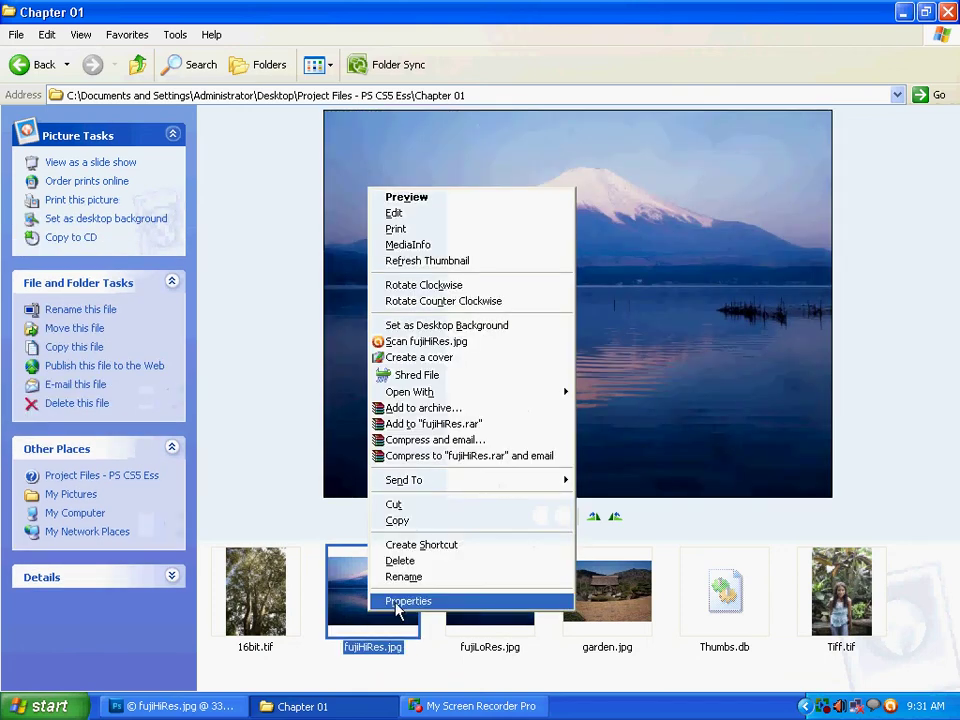
click(405, 600)
drag(458, 418, 588, 420)
click(592, 435)
click(697, 225)
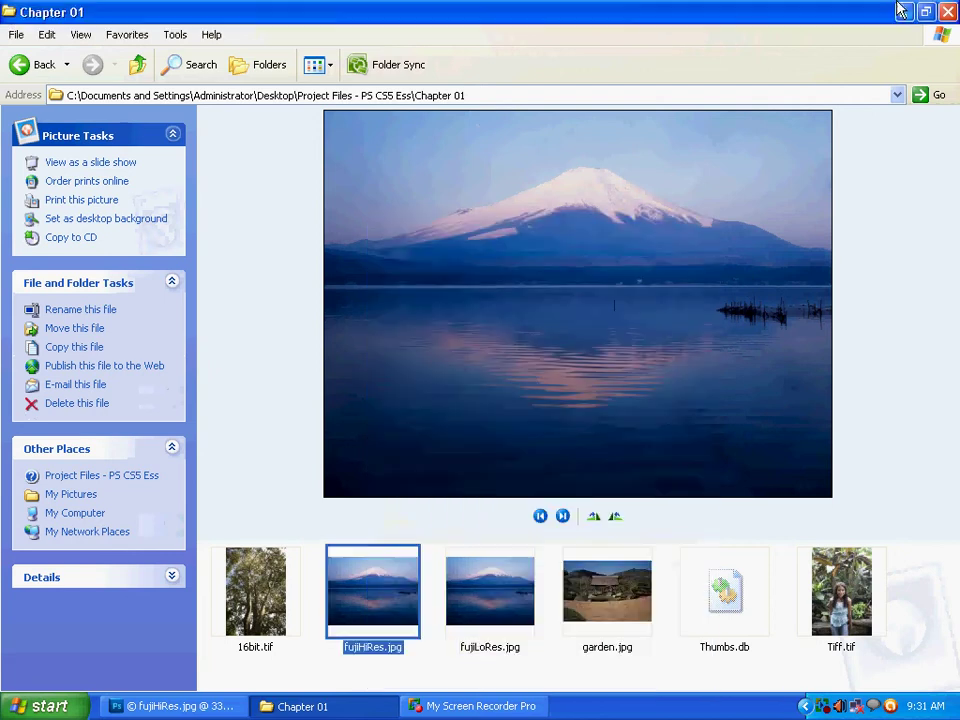
click(907, 12)
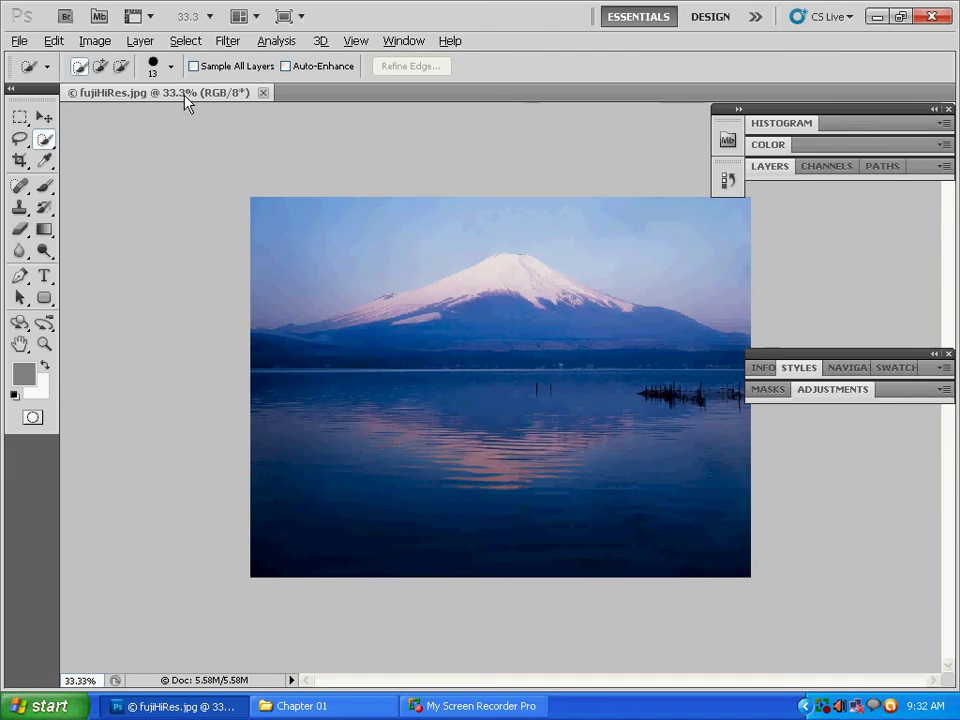
Save the image as a JPEG named fujiHiRes.jpg in the Project Files - PS CS5 Ess folder, proceeding to the JPEG options
click(21, 41)
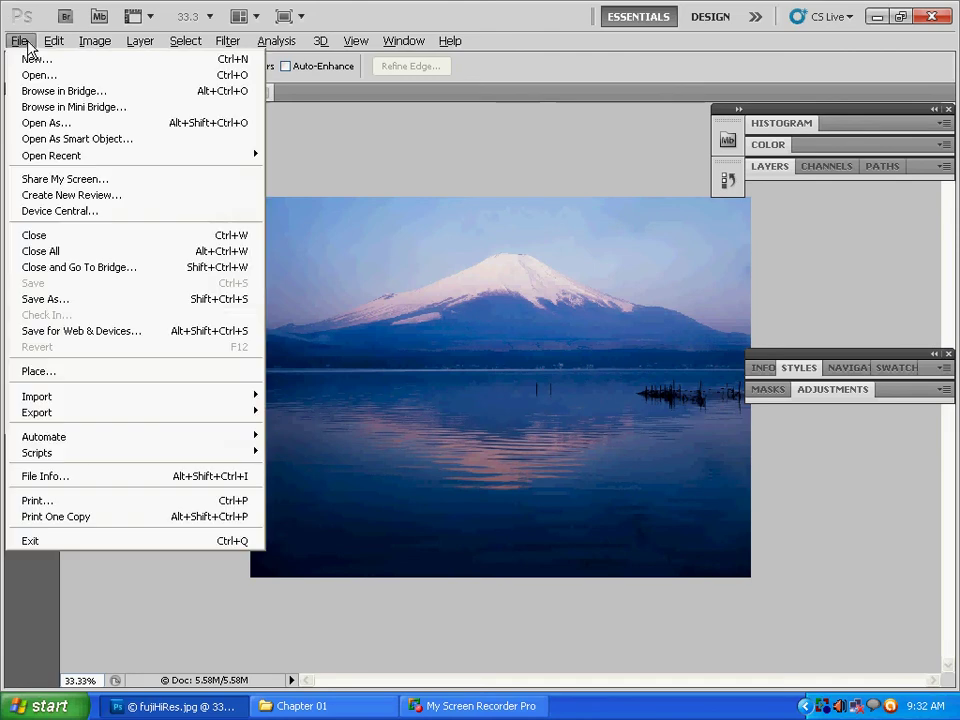
click(100, 299)
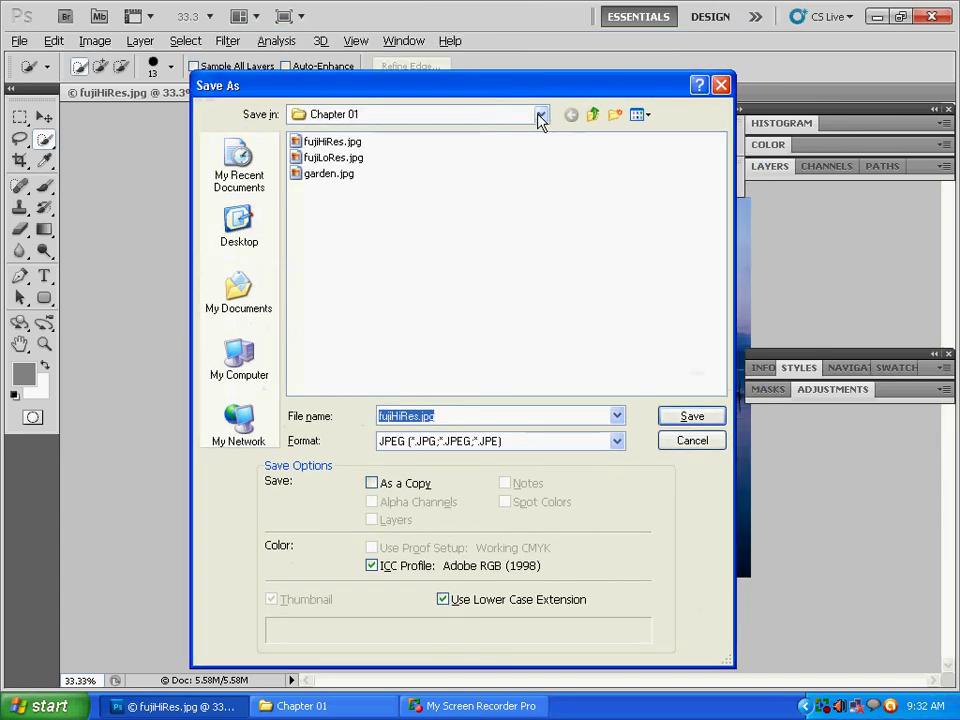
click(540, 117)
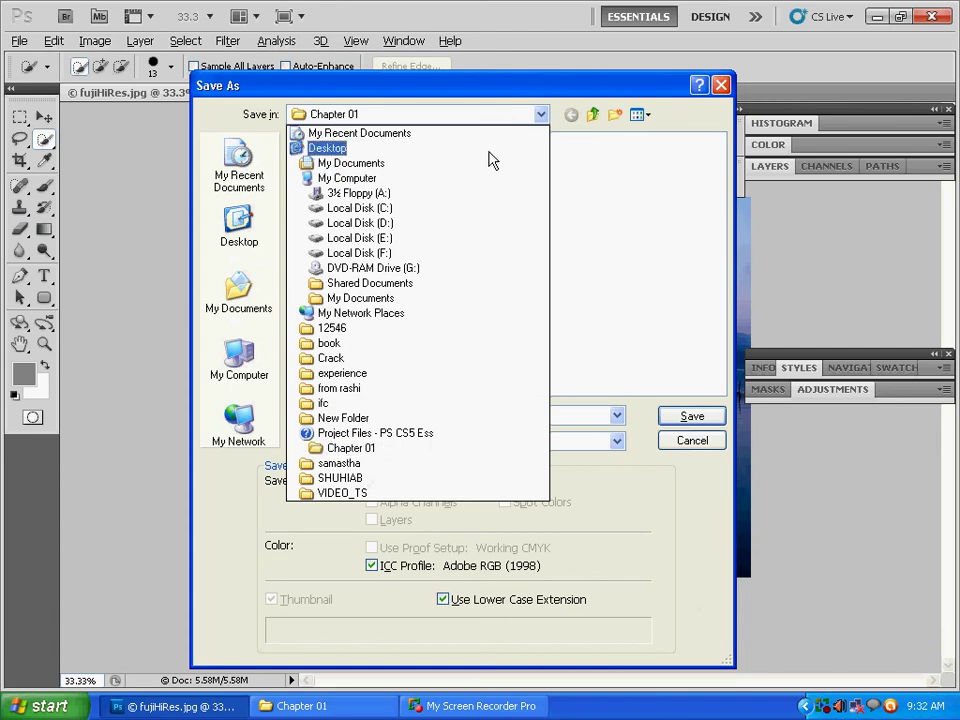
click(425, 434)
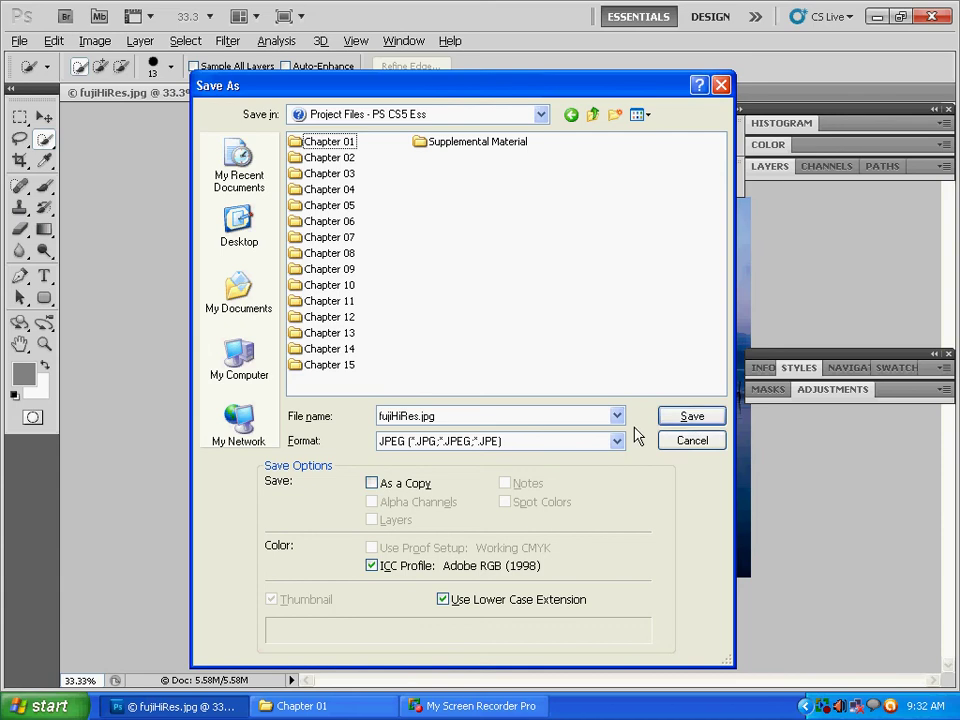
click(700, 420)
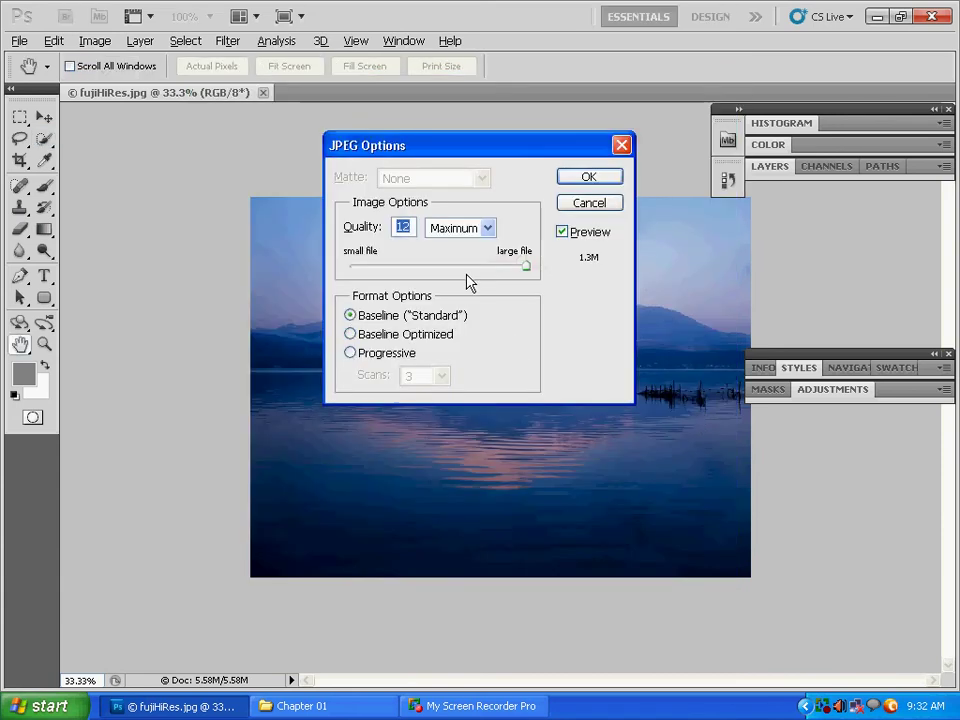
double_click(402, 227)
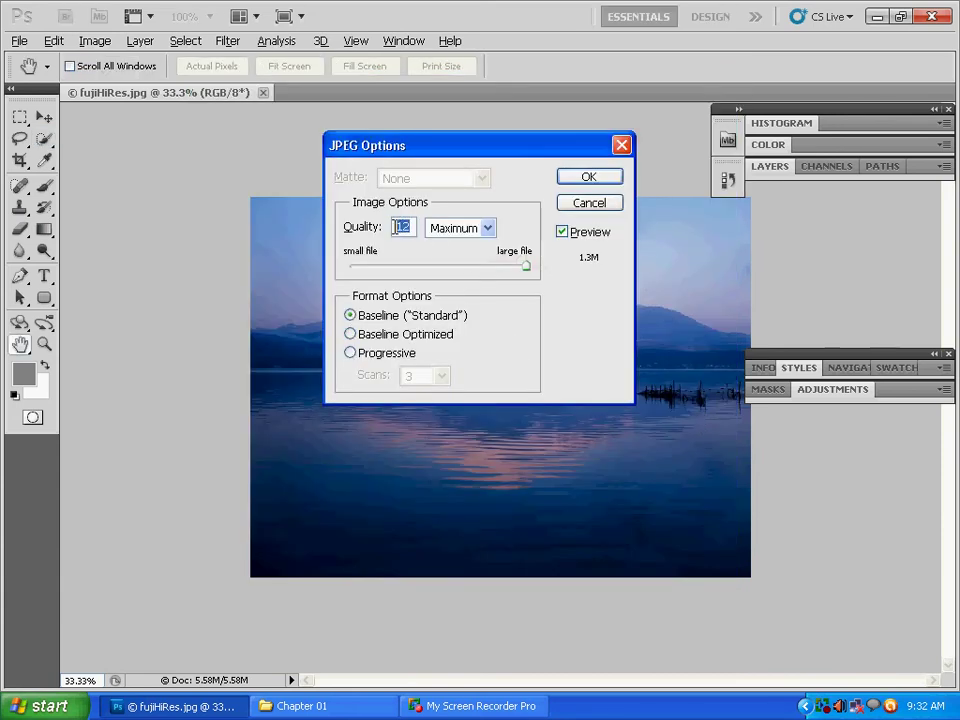
click(400, 227)
double_click(400, 228)
click(397, 227)
Check the original fujiHiRes.jpg's size in its properties in the Chapter 01 folder window, then return to Photoshop
click(345, 706)
right_click(375, 625)
click(394, 617)
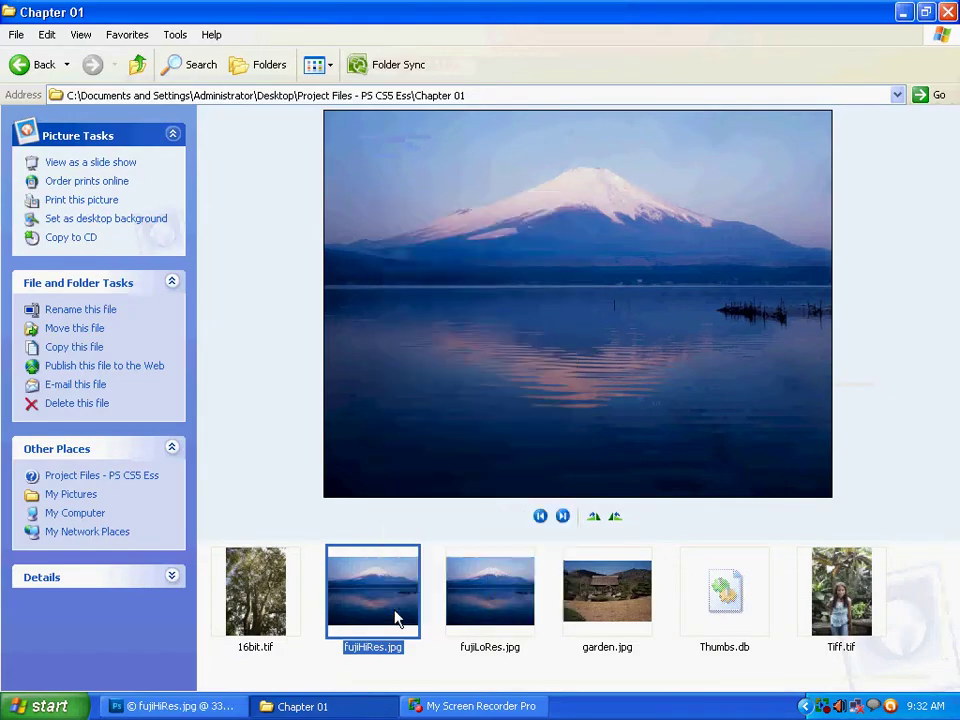
drag(466, 418, 515, 420)
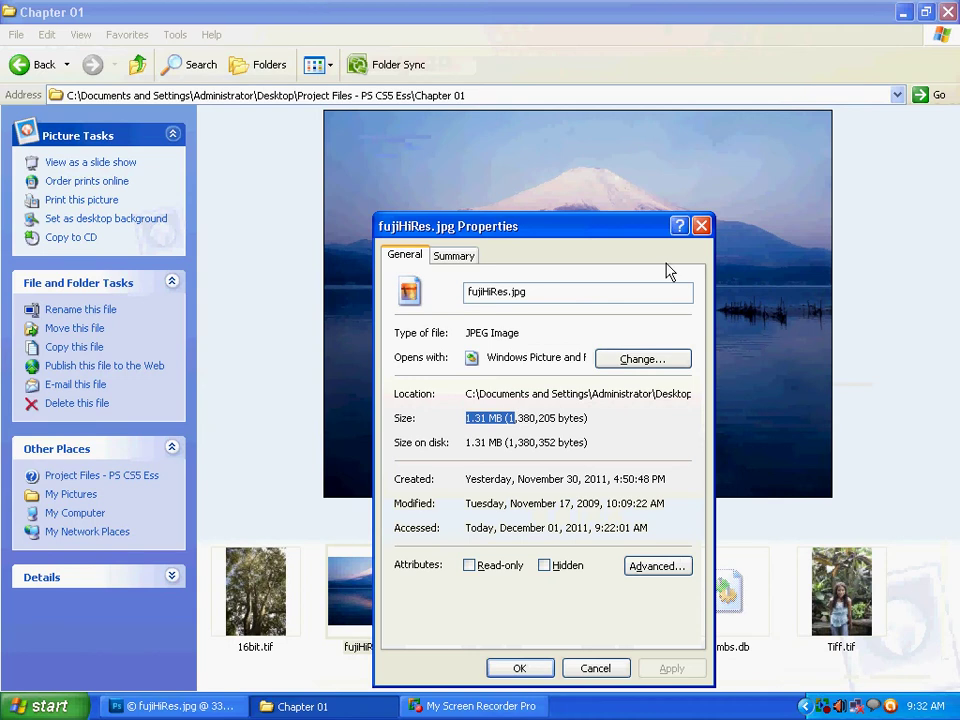
click(701, 226)
key(alt+Tab)
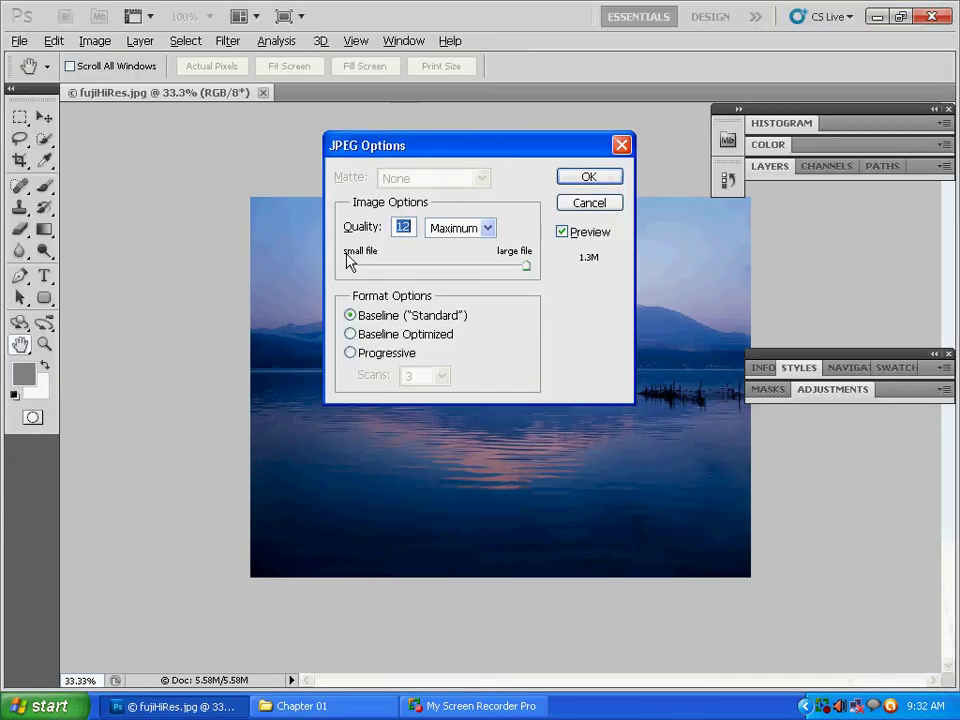
Toggle the JPEG preview off and on, and compare the estimated file size at quality settings such as 4, 12 and 1
click(564, 233)
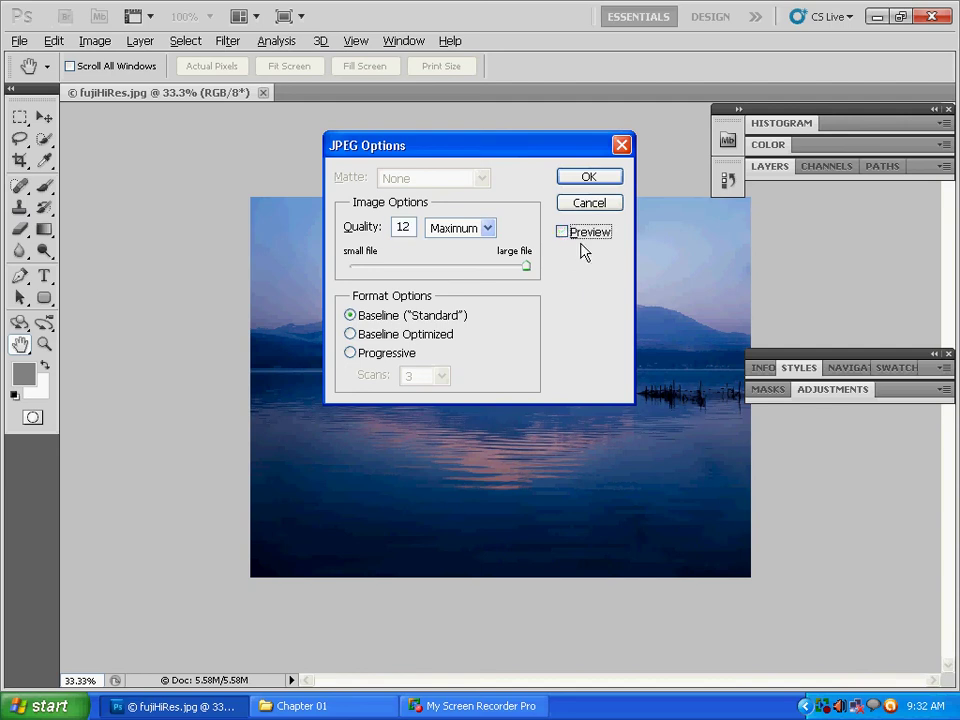
click(562, 232)
drag(527, 268, 401, 264)
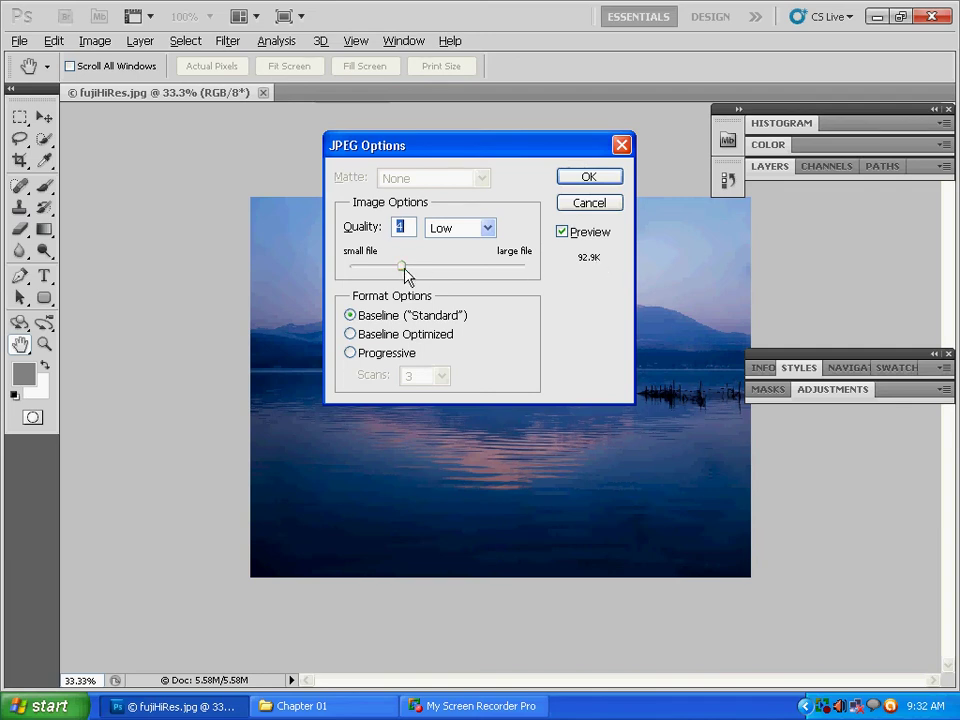
drag(403, 266, 362, 271)
drag(364, 273, 547, 295)
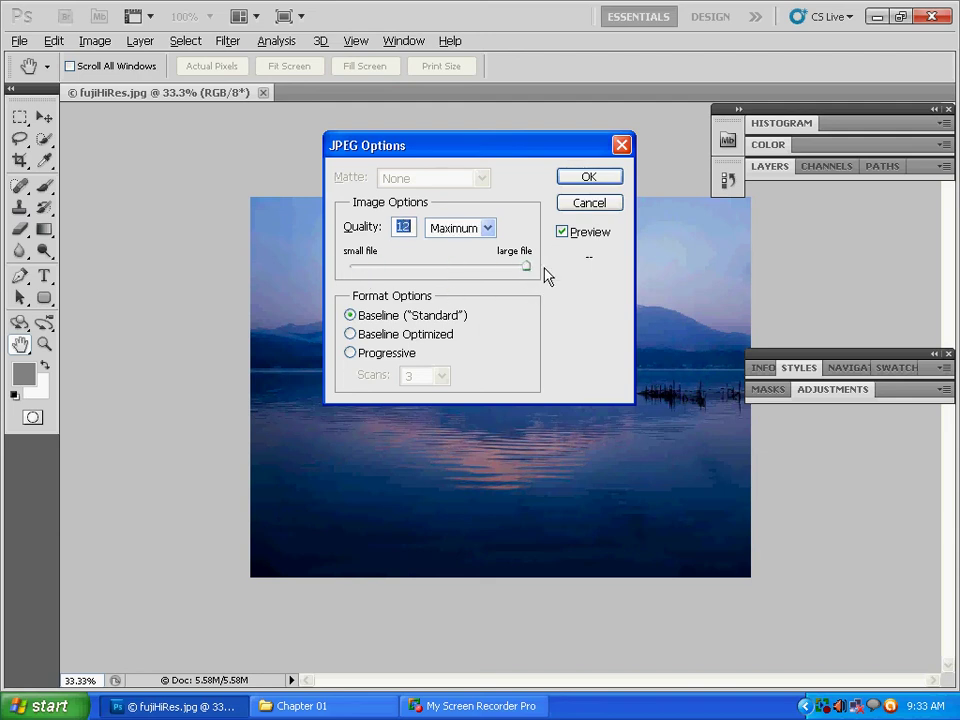
drag(530, 270, 371, 272)
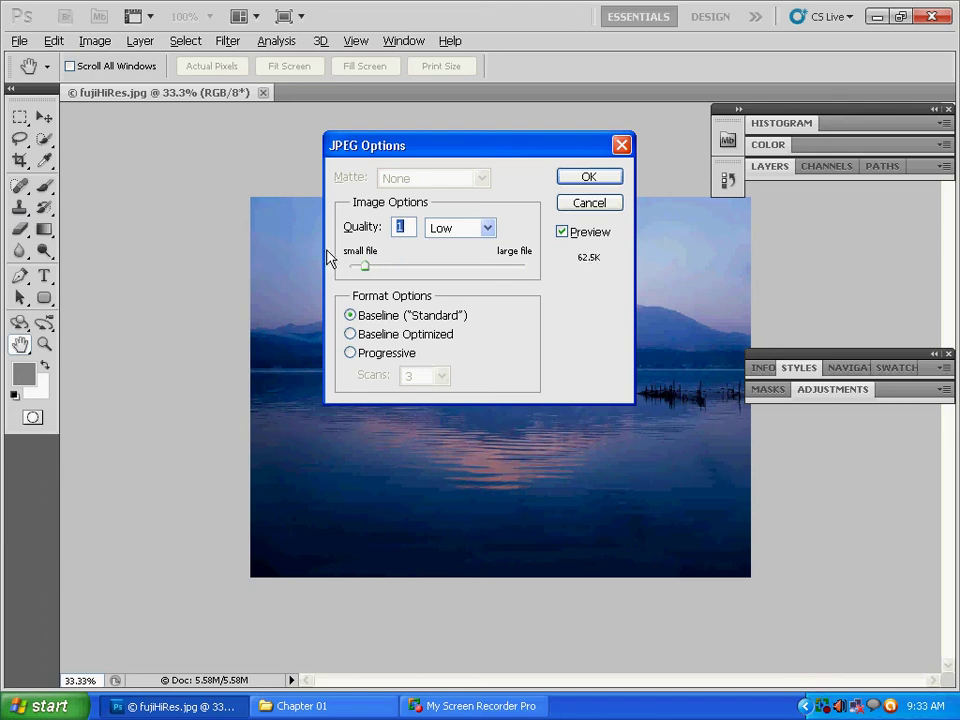
Set the JPEG quality to 2 and confirm the save
drag(366, 270, 373, 269)
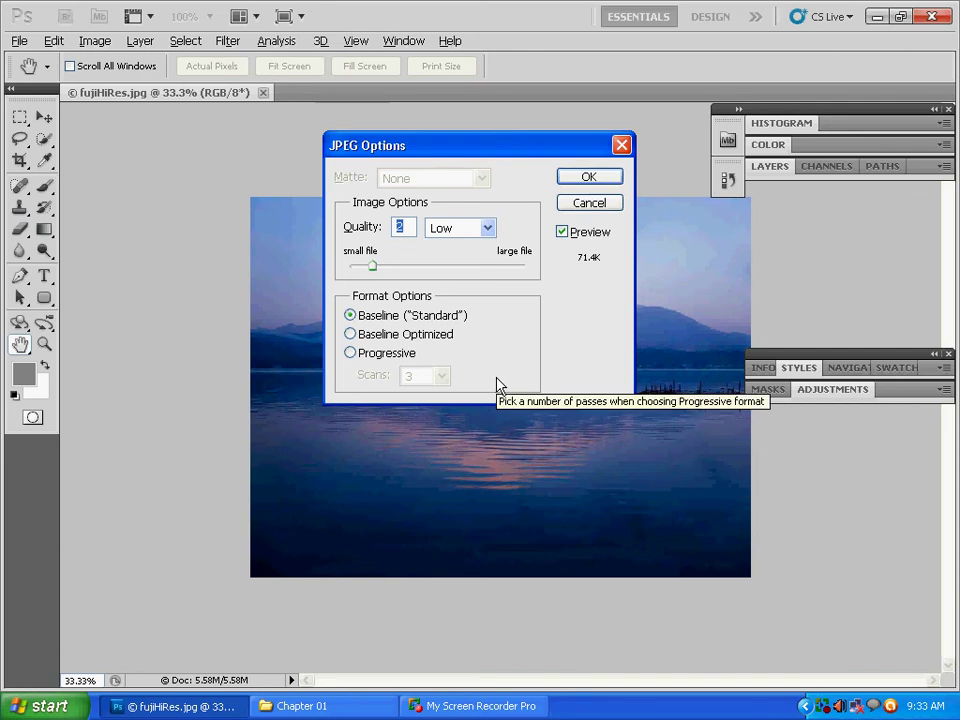
click(584, 183)
key(w)
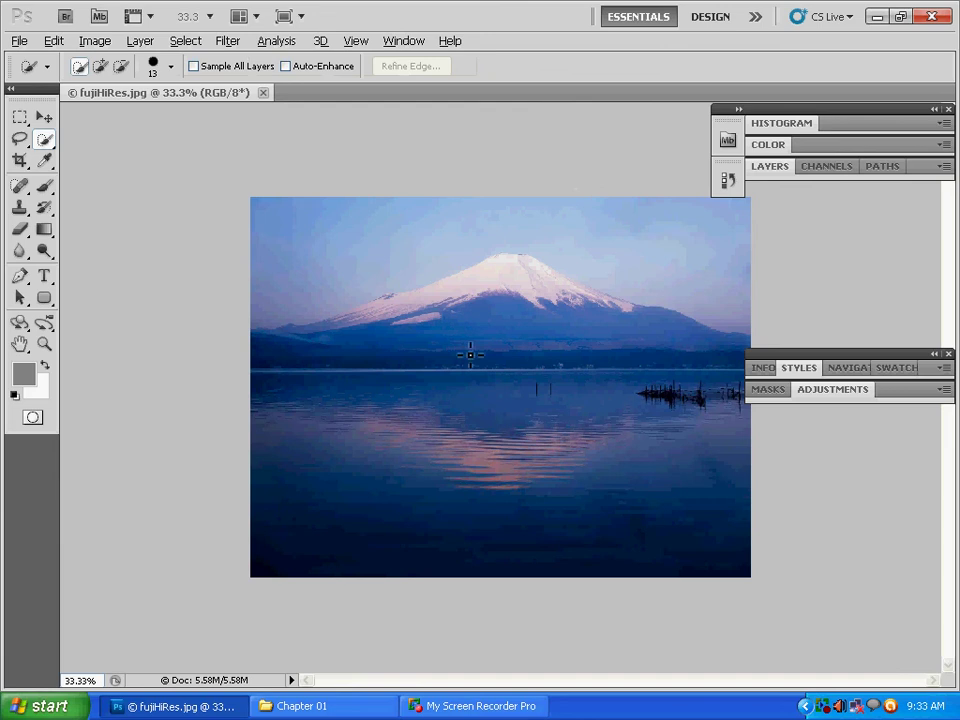
Switch to the folder window, go up to Project Files - PS CS5 Ess, and check the saved fujiHiRes.jpg's size in its properties
click(380, 707)
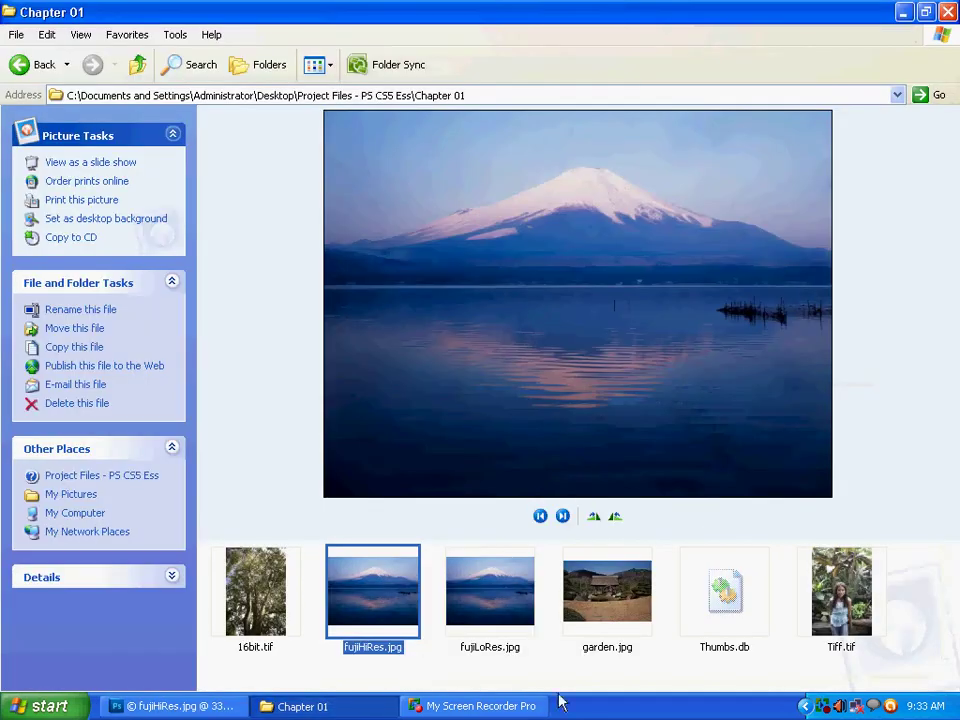
click(44, 64)
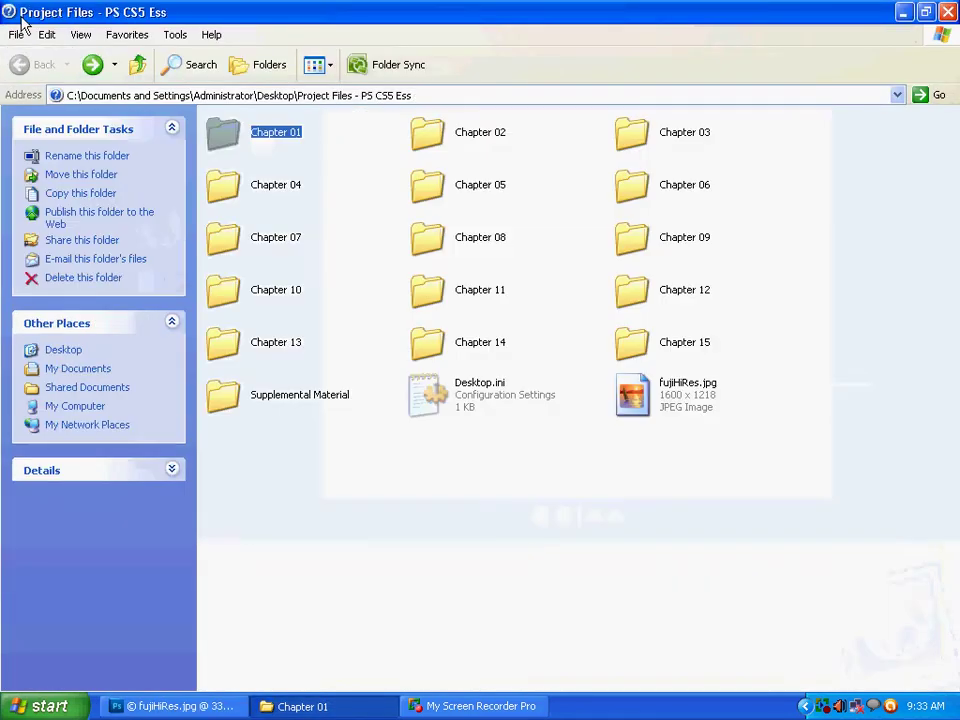
click(615, 426)
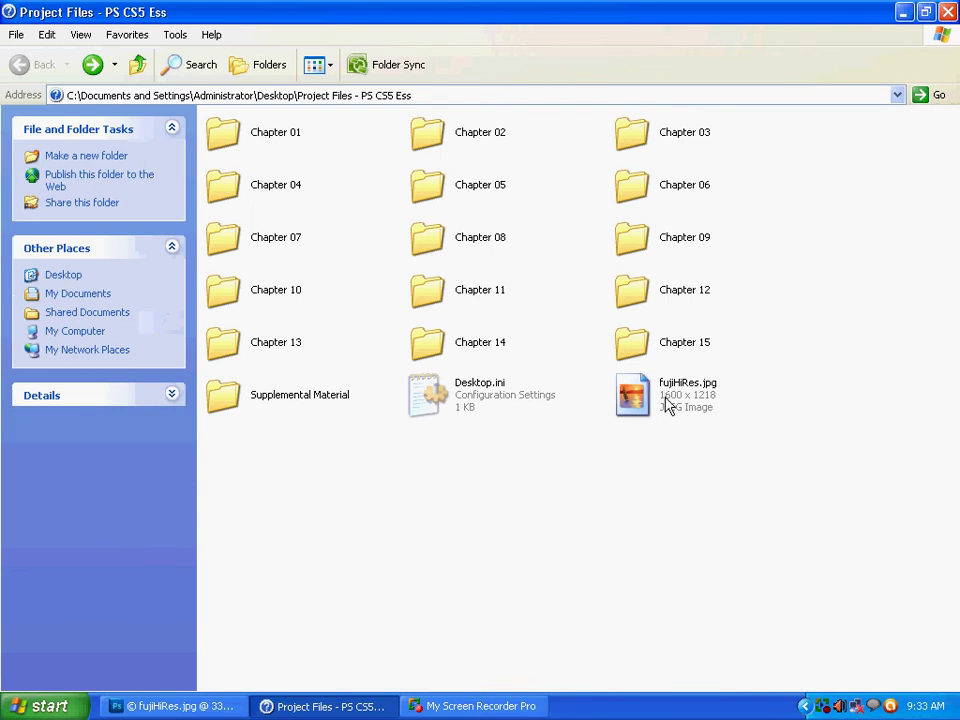
double_click(246, 144)
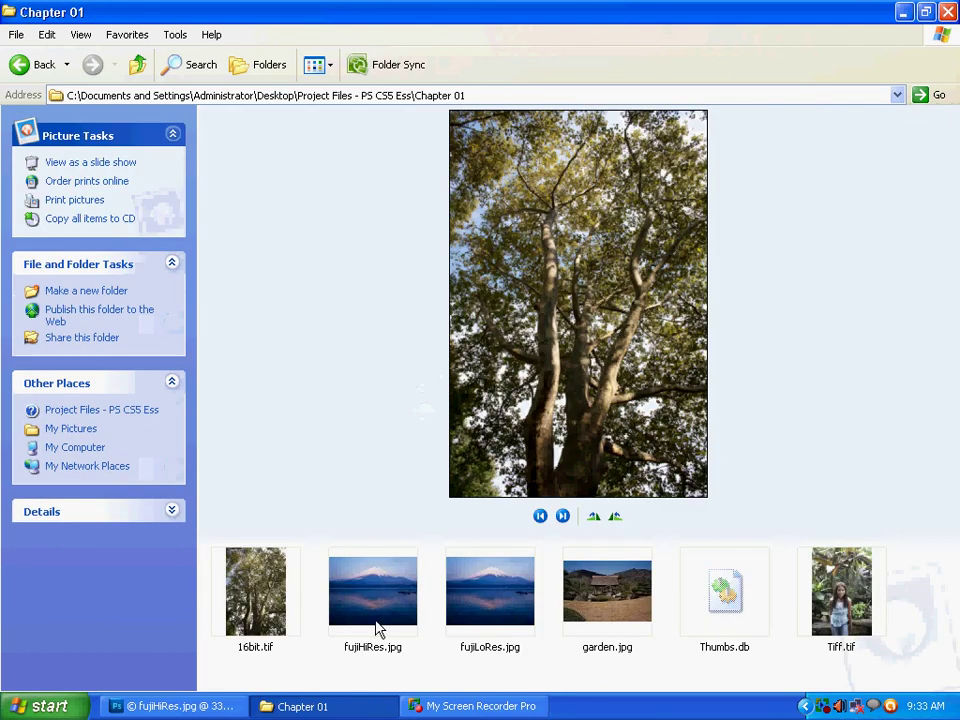
click(30, 62)
click(692, 399)
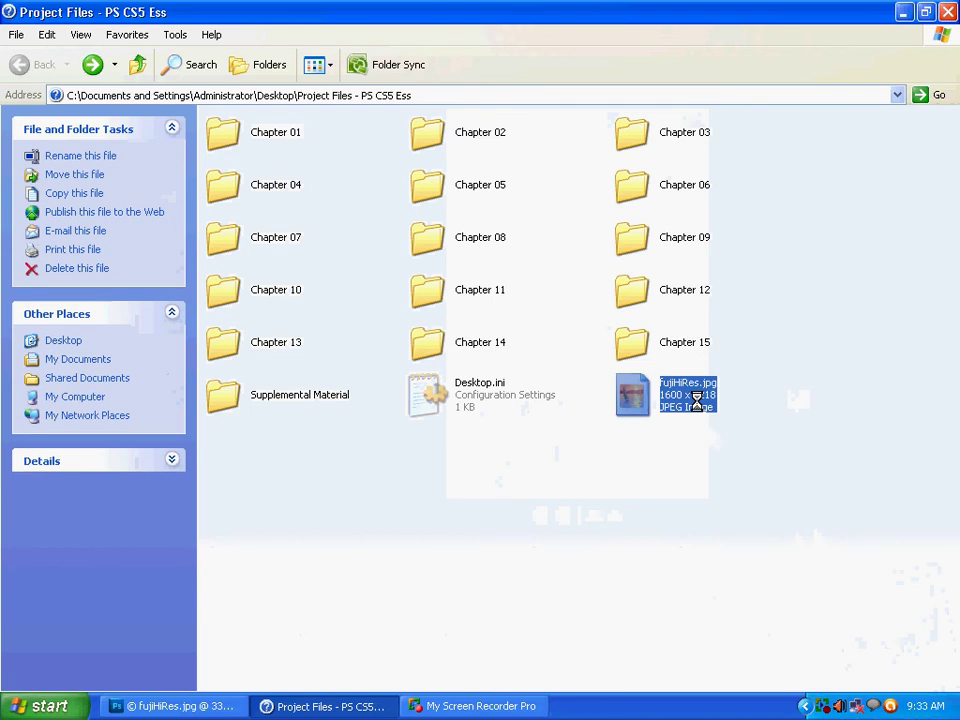
right_click(697, 399)
click(770, 389)
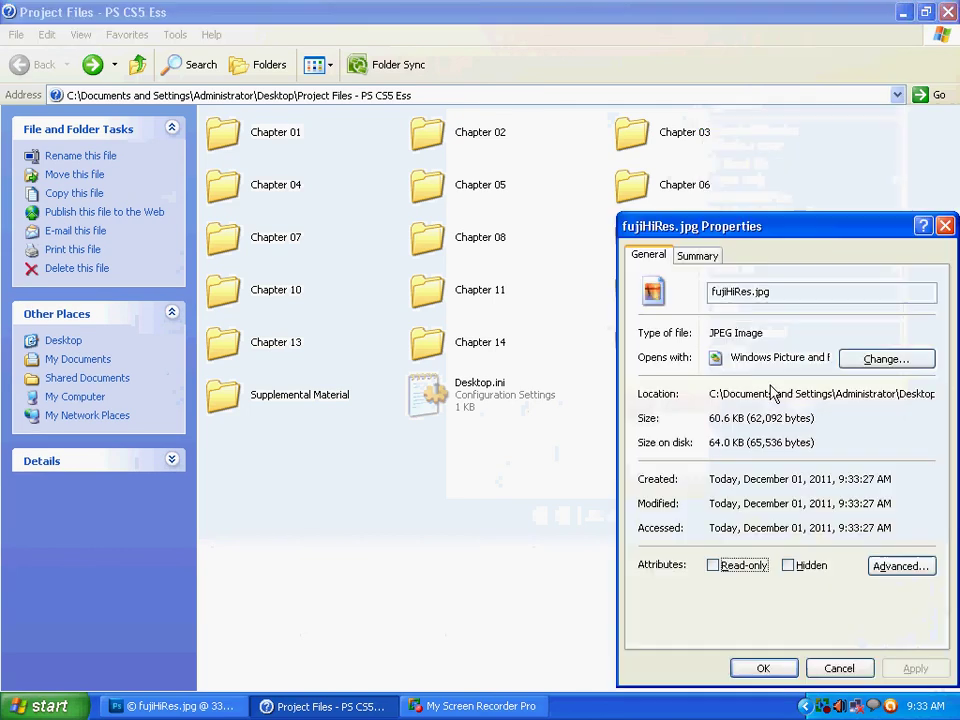
click(944, 226)
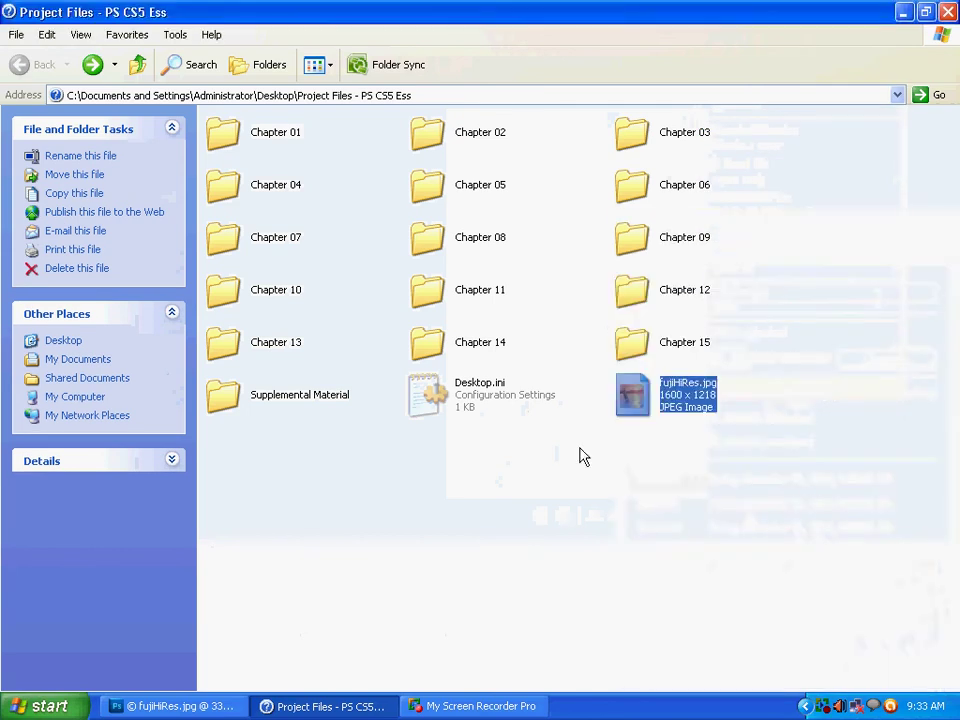
Switch back to Photoshop and open fujiHiRes.jpg from the Project Files - PS CS5 Ess folder
click(215, 711)
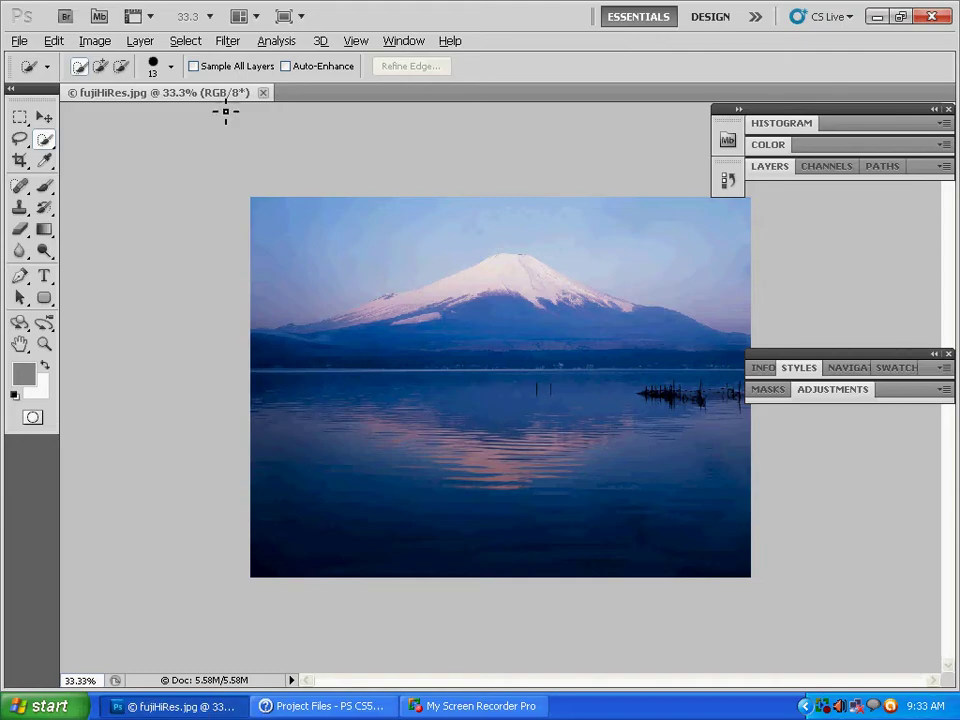
click(17, 40)
click(30, 75)
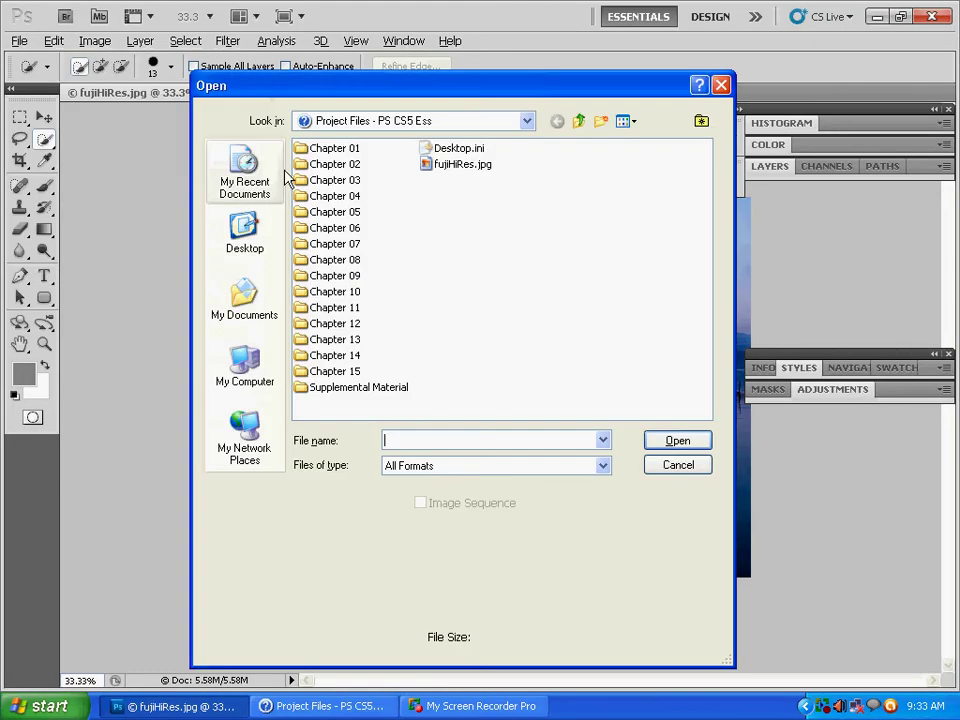
double_click(470, 166)
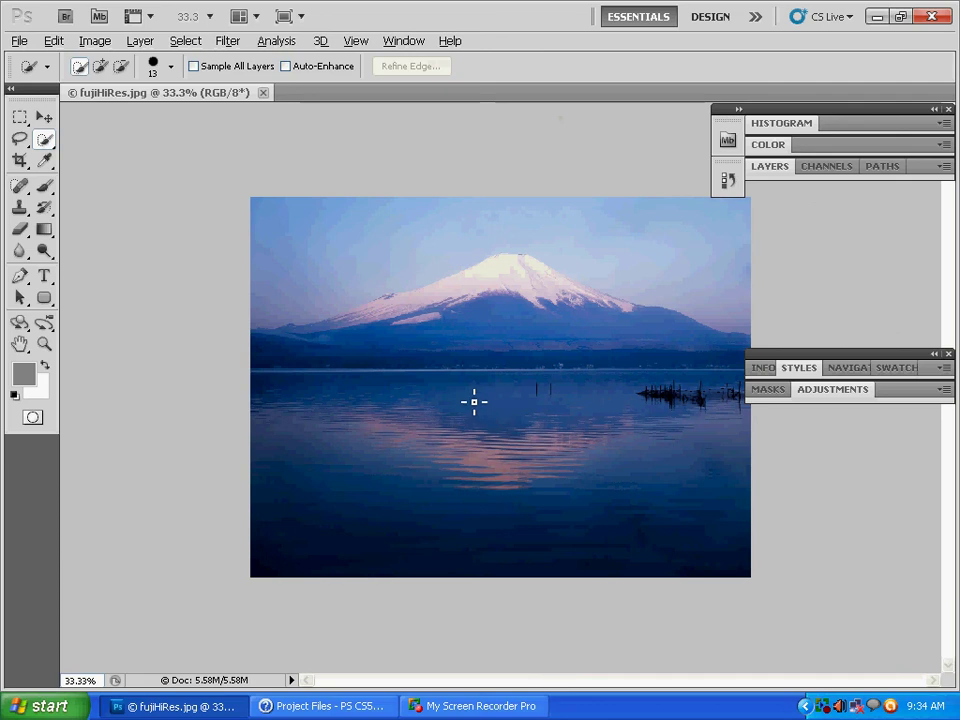
Close fujiHiRes.jpg, then open the compressed copy from Project Files - PS CS5 Ess and the original from Chapter 01 in Photoshop
click(264, 93)
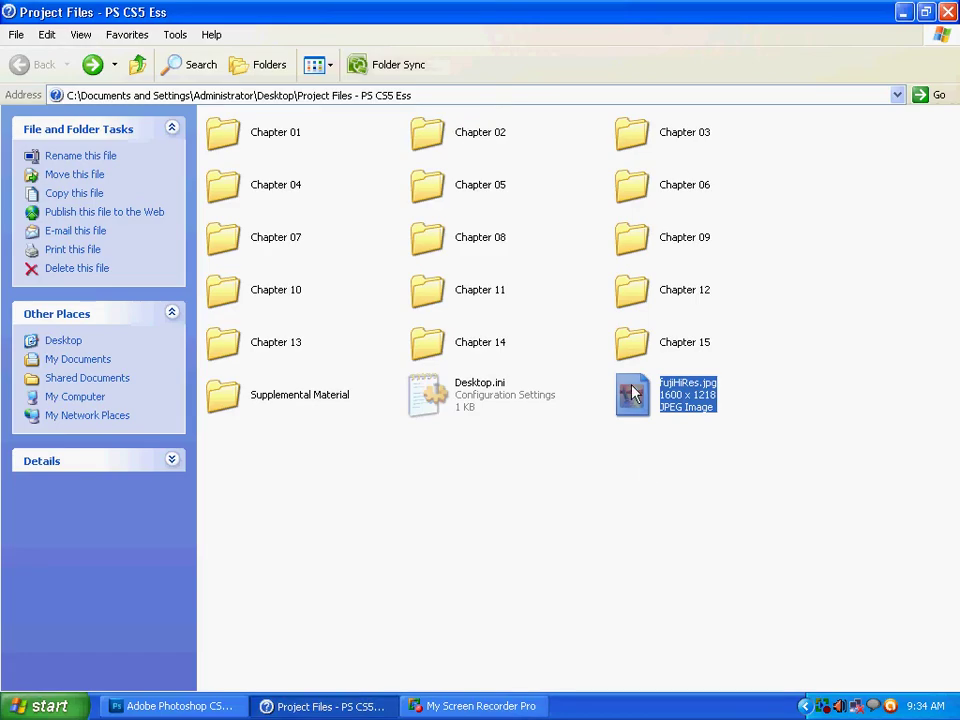
drag(631, 393, 264, 444)
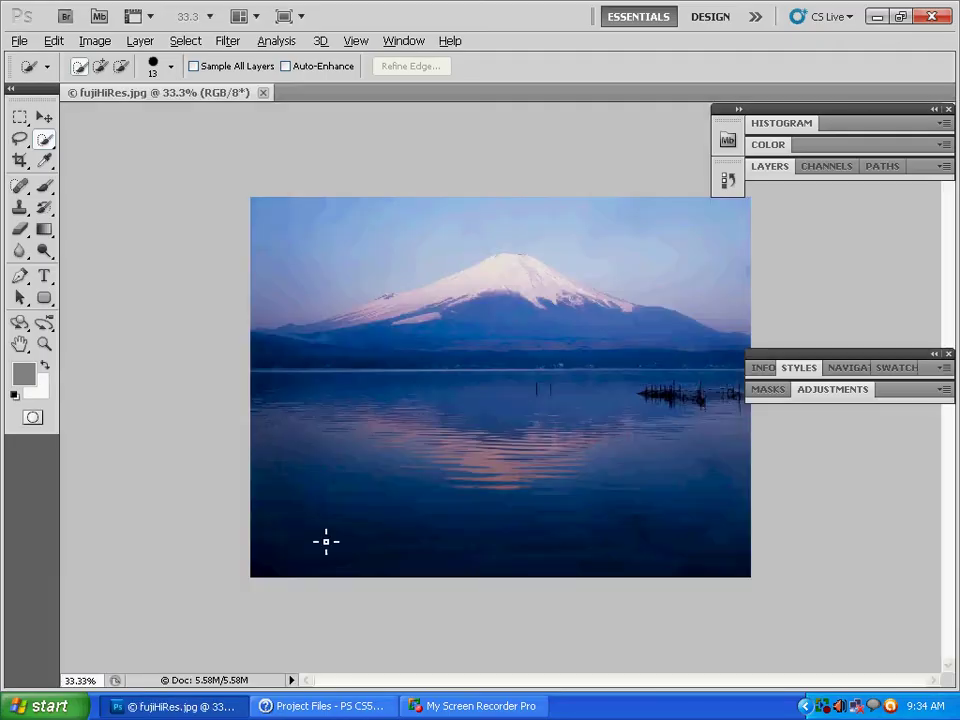
key(alt+Tab)
double_click(258, 136)
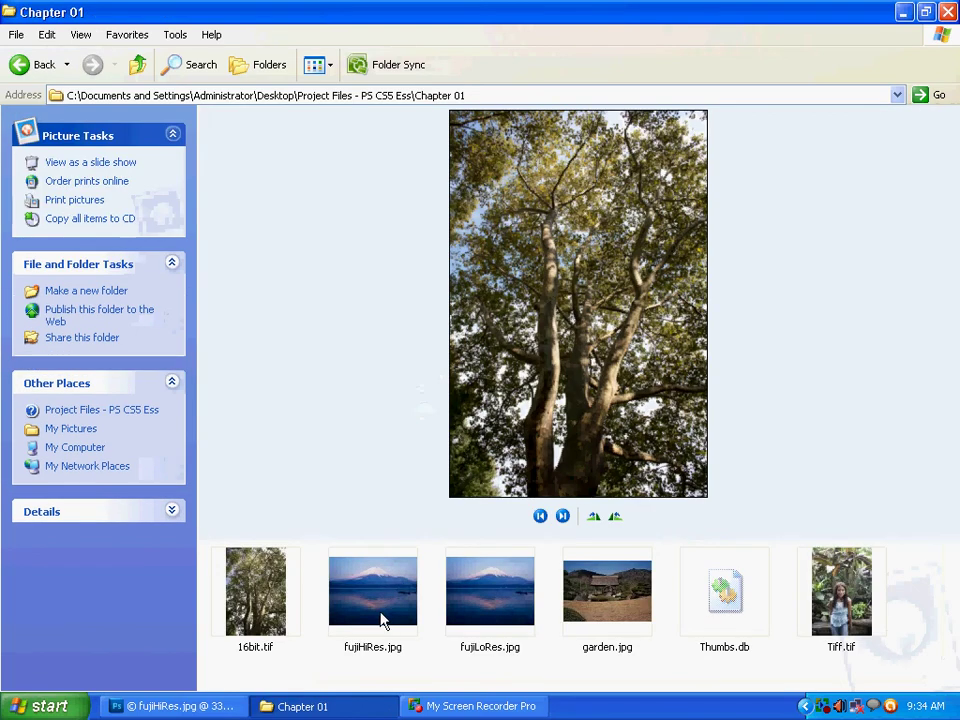
drag(381, 602, 356, 105)
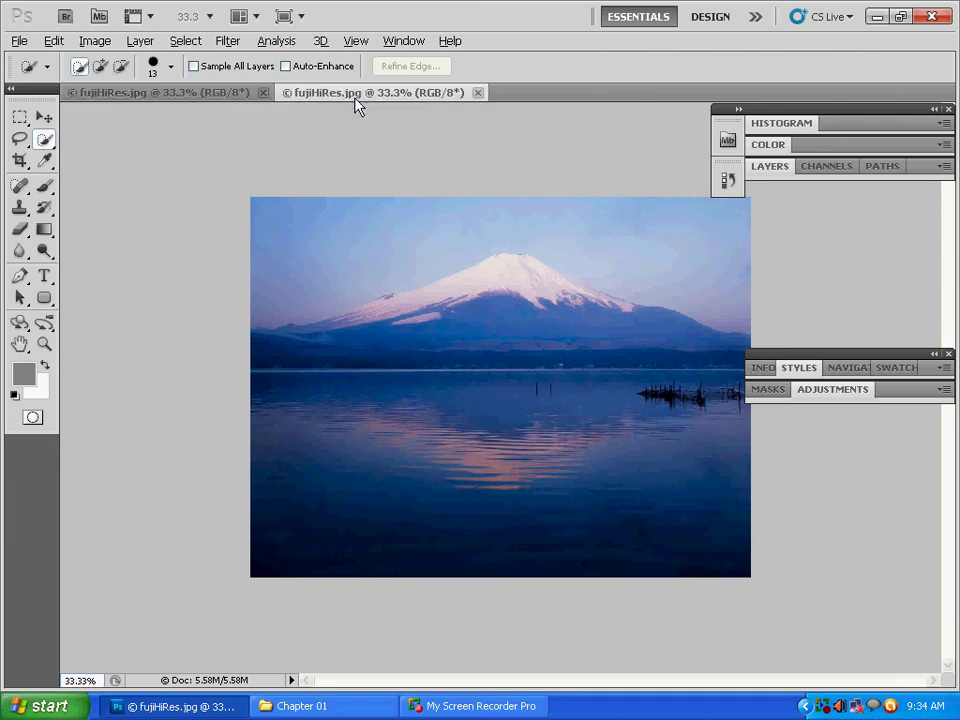
Switch back and forth between the two open fujiHiRes.jpg documents to compare their image quality at 33.3% zoom
click(180, 94)
click(296, 94)
click(208, 96)
click(337, 96)
click(220, 94)
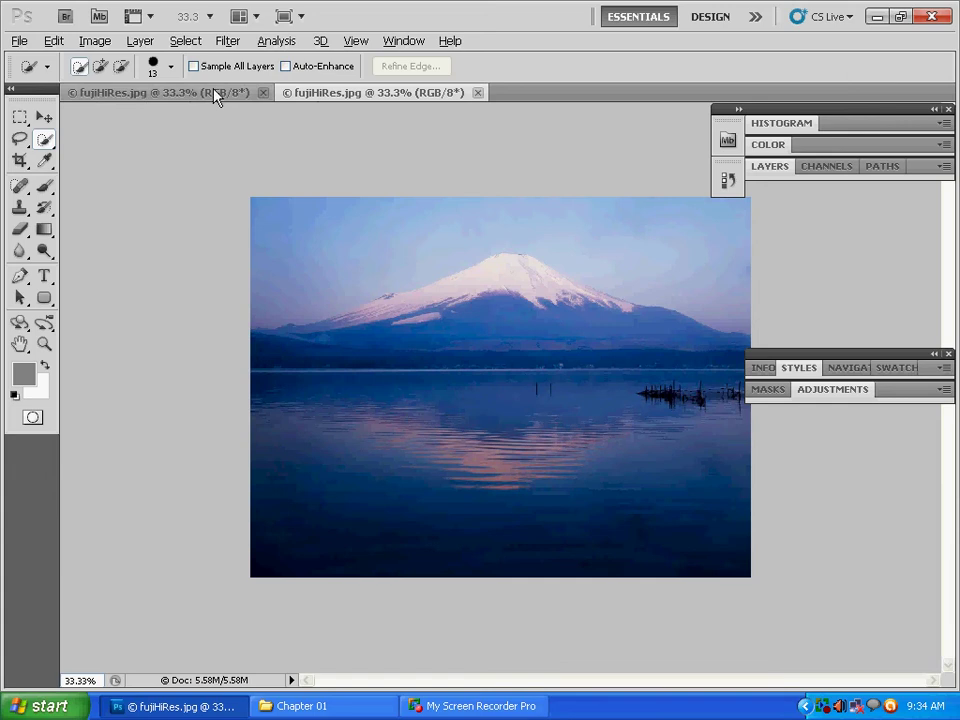
click(217, 96)
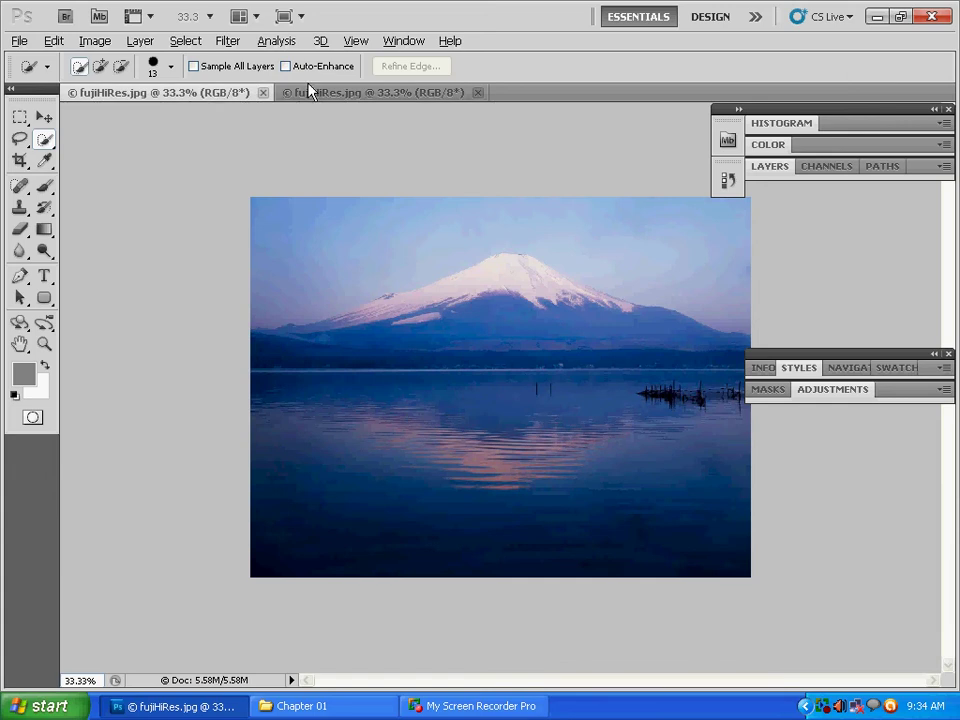
click(310, 92)
click(200, 96)
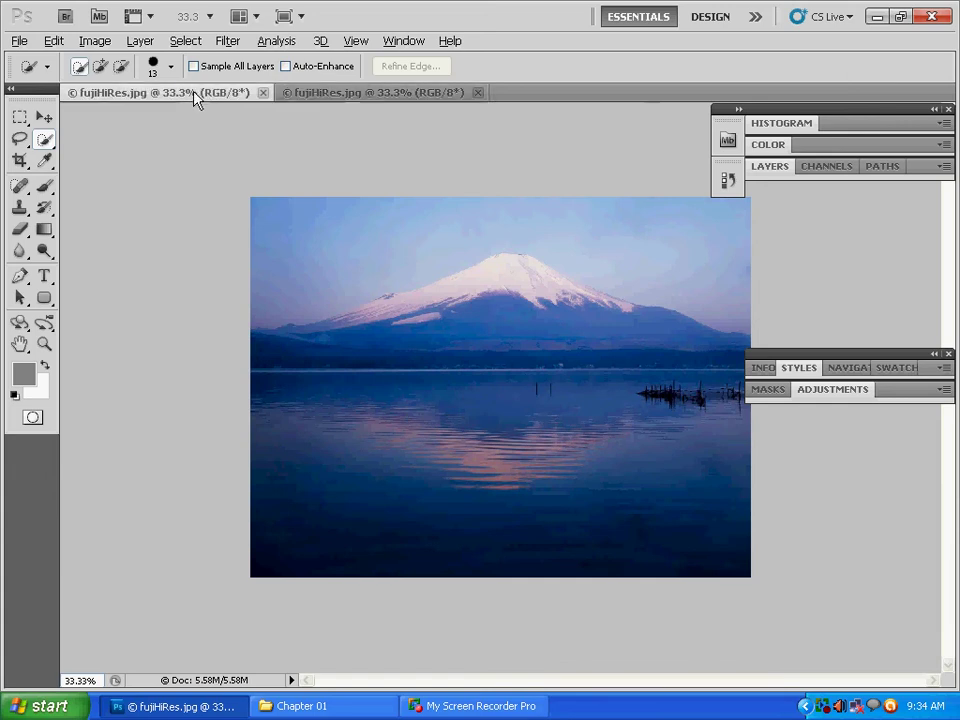
Set the zoom of both fujiHiRes.jpg documents to 125%
click(96, 681)
text(125)
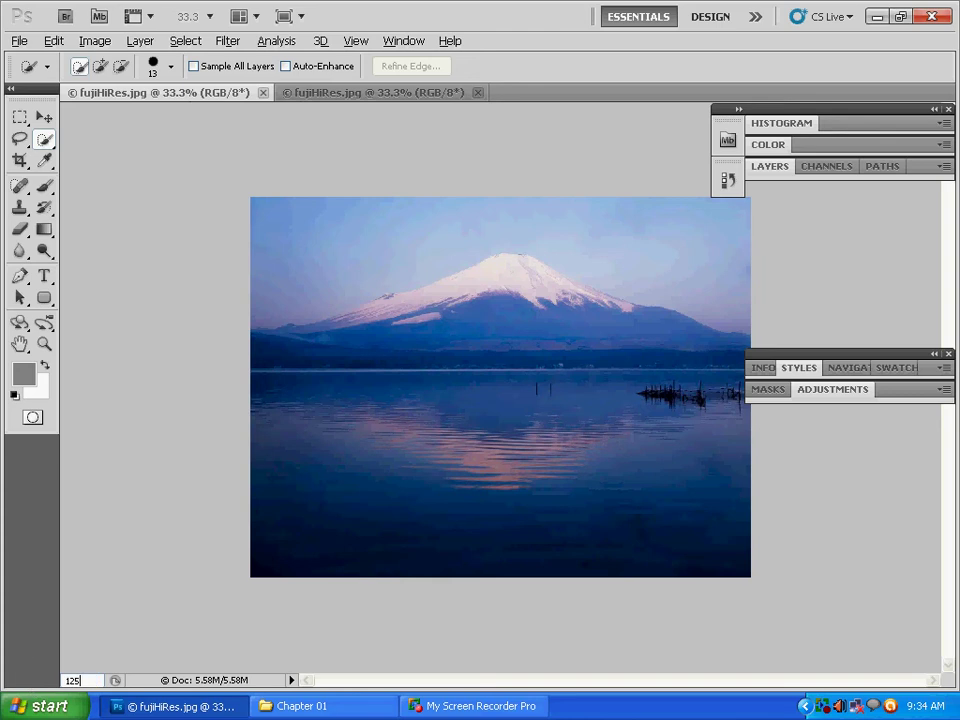
key(Return)
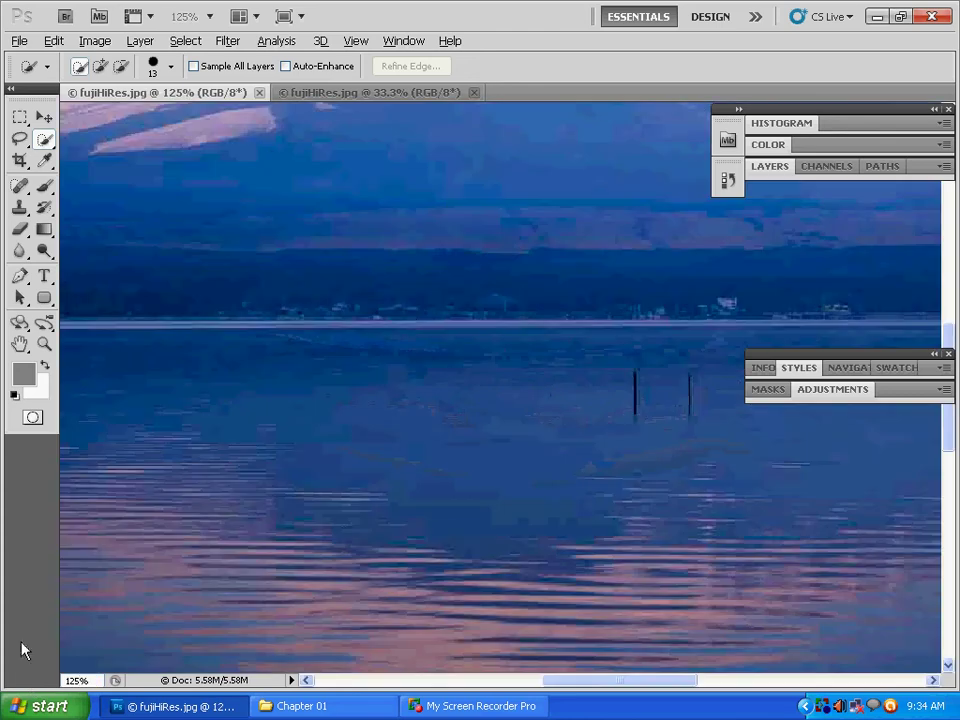
click(313, 92)
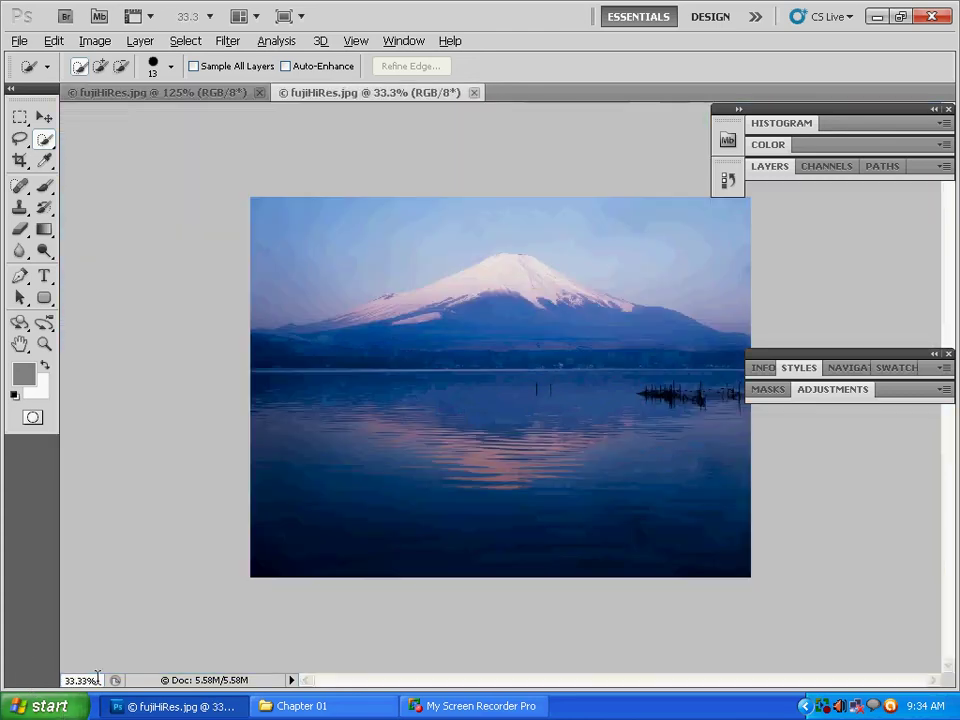
click(96, 681)
text(125)
key(Return)
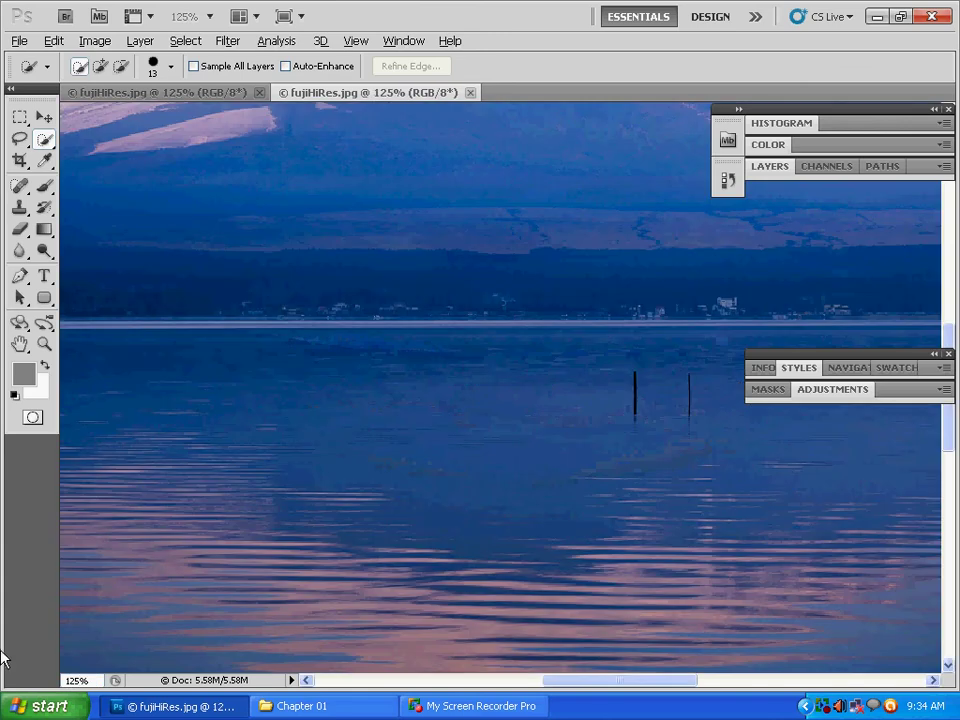
Alternate between the compressed and original fujiHiRes.jpg at 125% to examine the compression artifacts around the shoreline and water
click(185, 92)
click(306, 92)
click(225, 98)
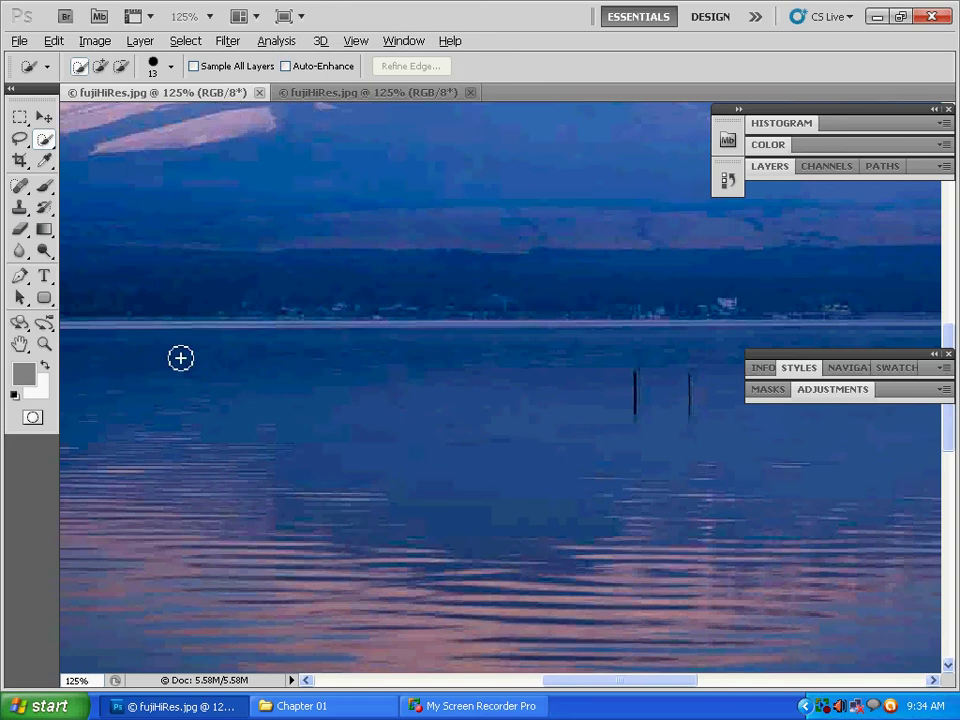
click(395, 95)
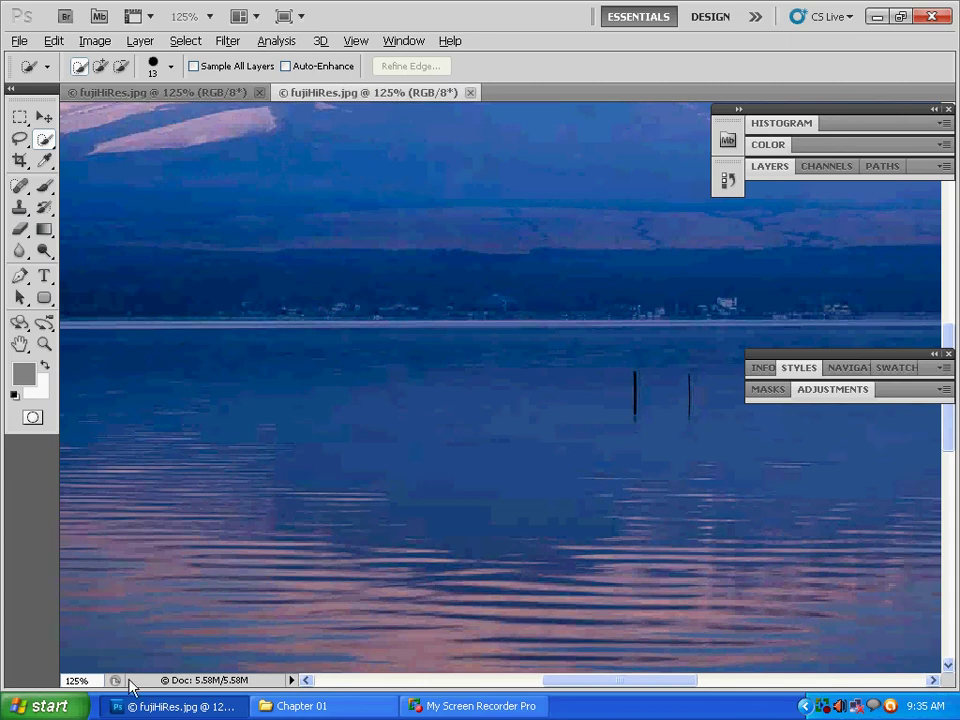
click(95, 681)
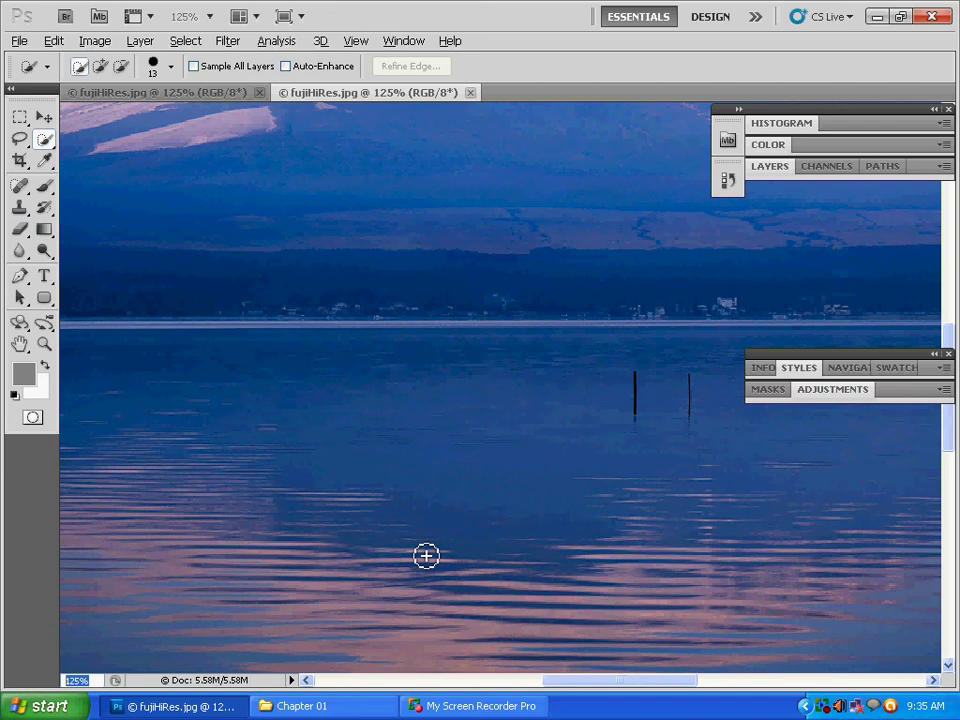
Close both fujiHiRes.jpg documents and open Tiff.tif from the Chapter 01 folder
click(470, 92)
click(259, 93)
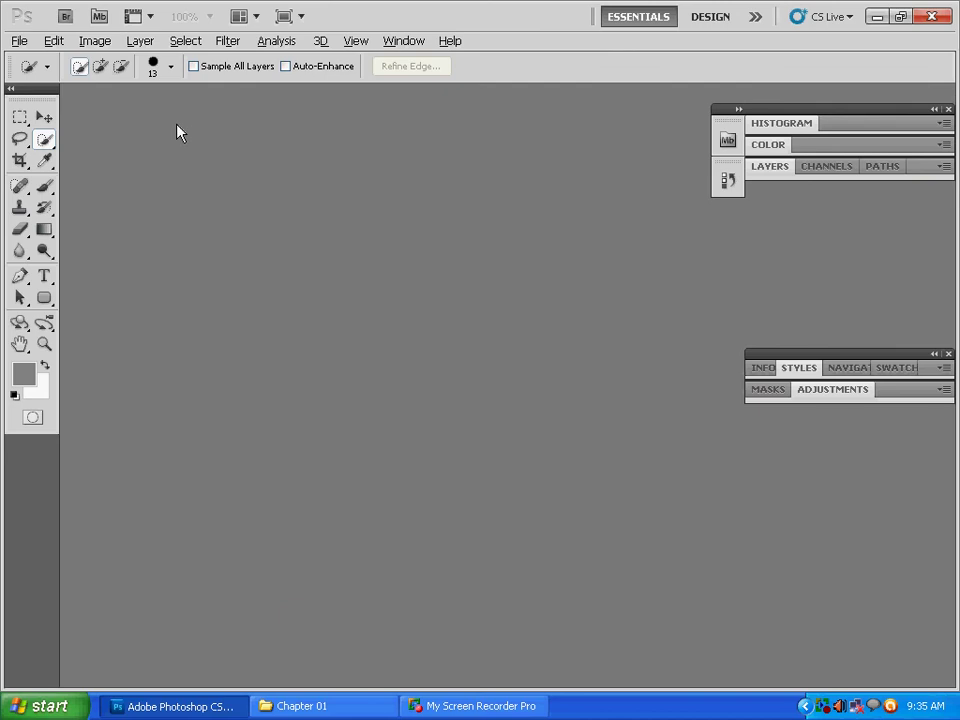
click(15, 40)
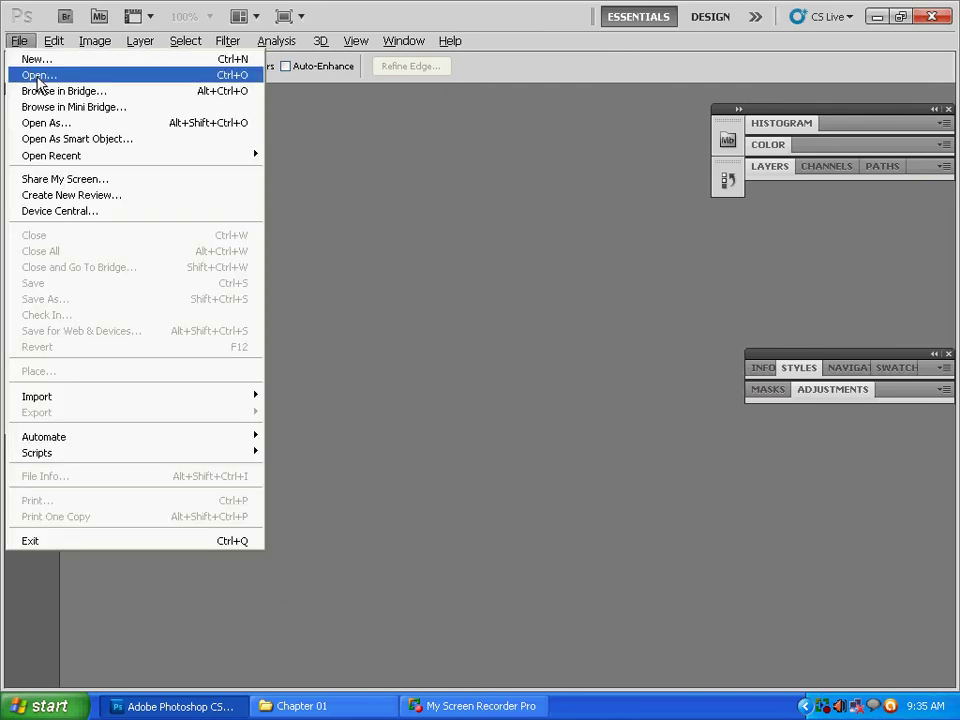
click(38, 78)
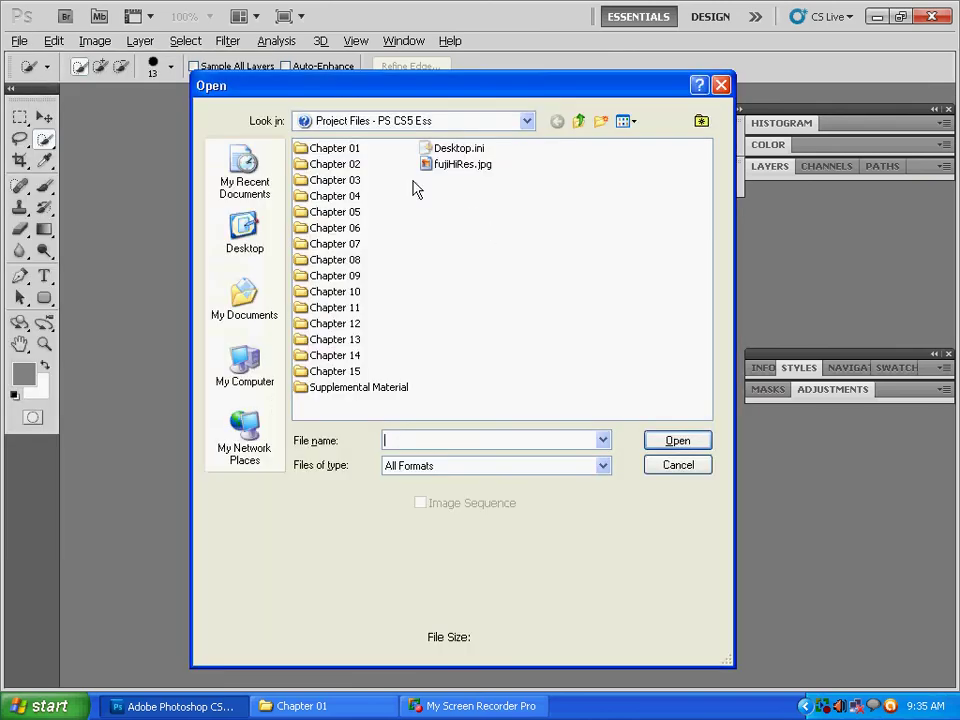
double_click(338, 147)
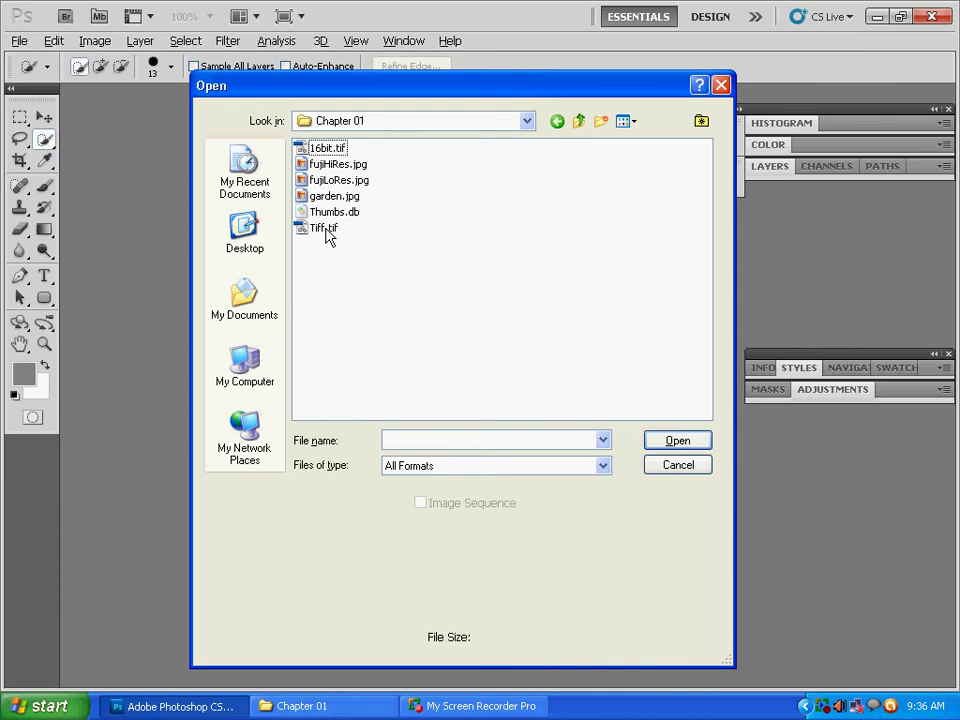
click(325, 229)
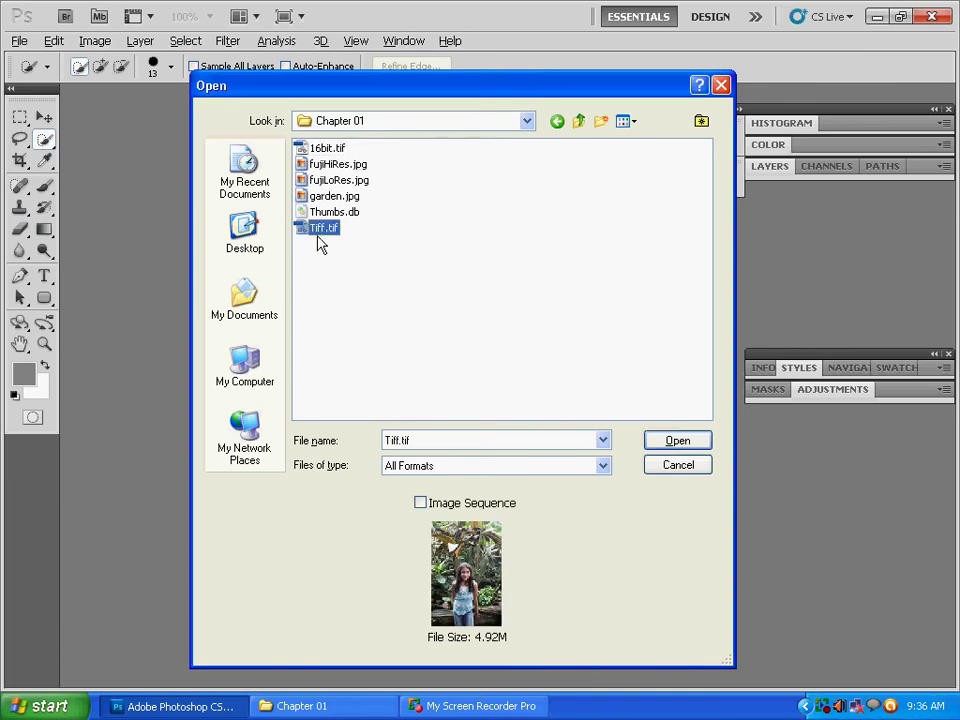
double_click(325, 229)
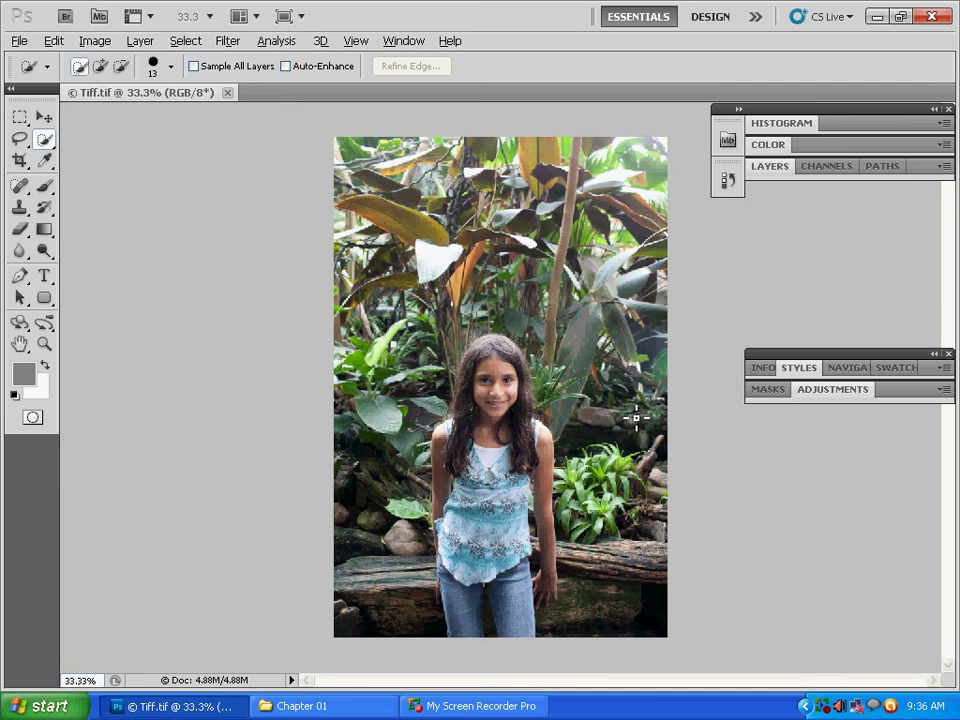
Save the image as Tiff.tif in TIFF format in the Project Files - PS CS5 Ess folder
click(18, 42)
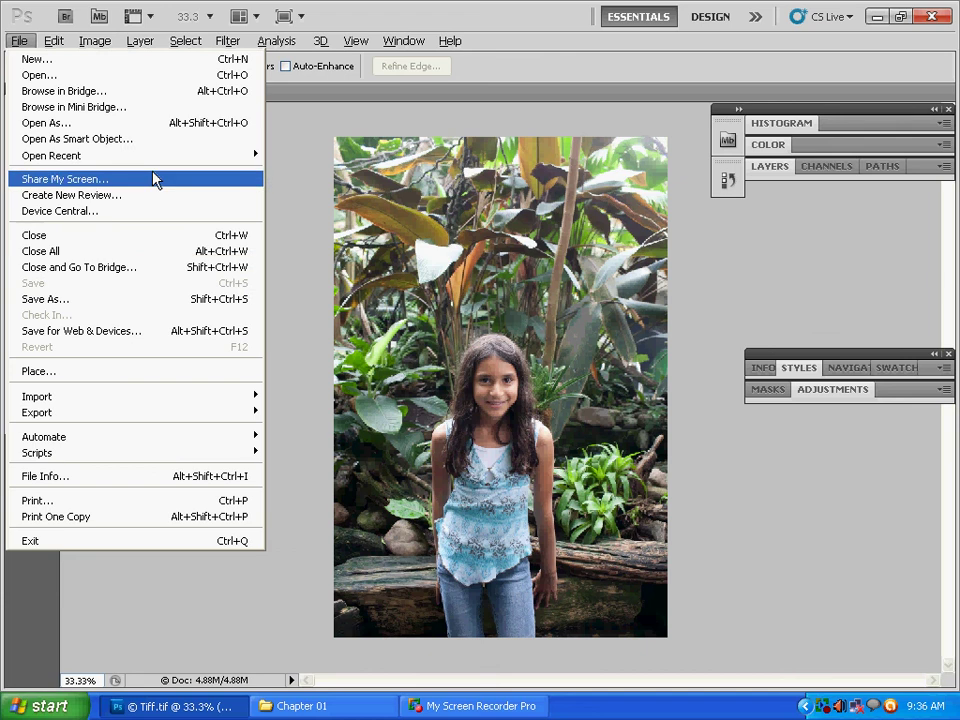
click(162, 299)
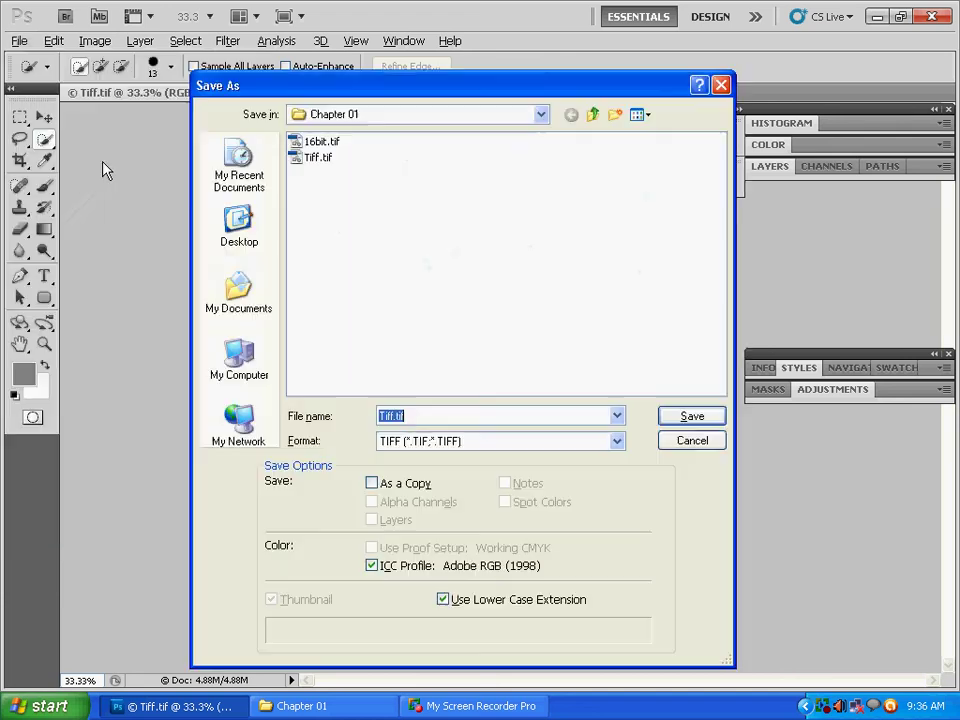
click(540, 114)
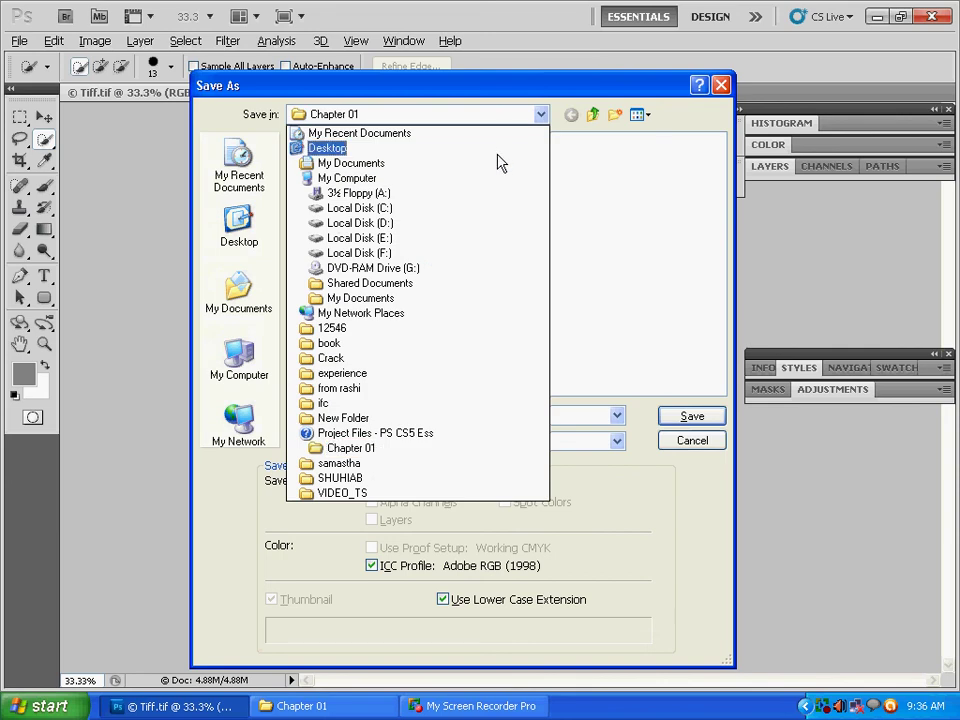
click(455, 436)
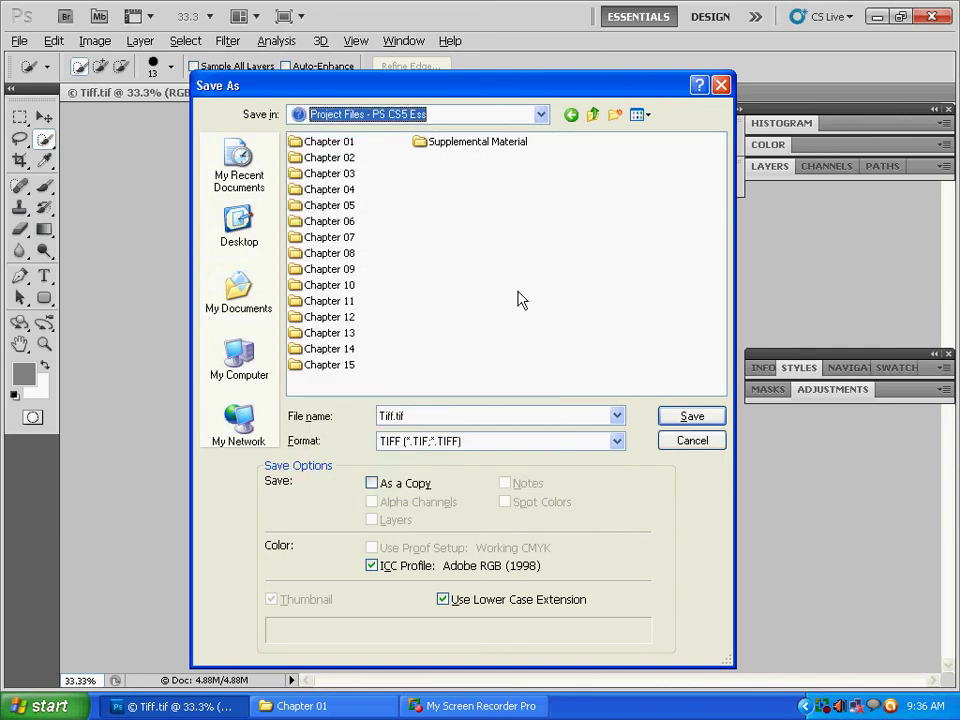
click(487, 441)
click(437, 440)
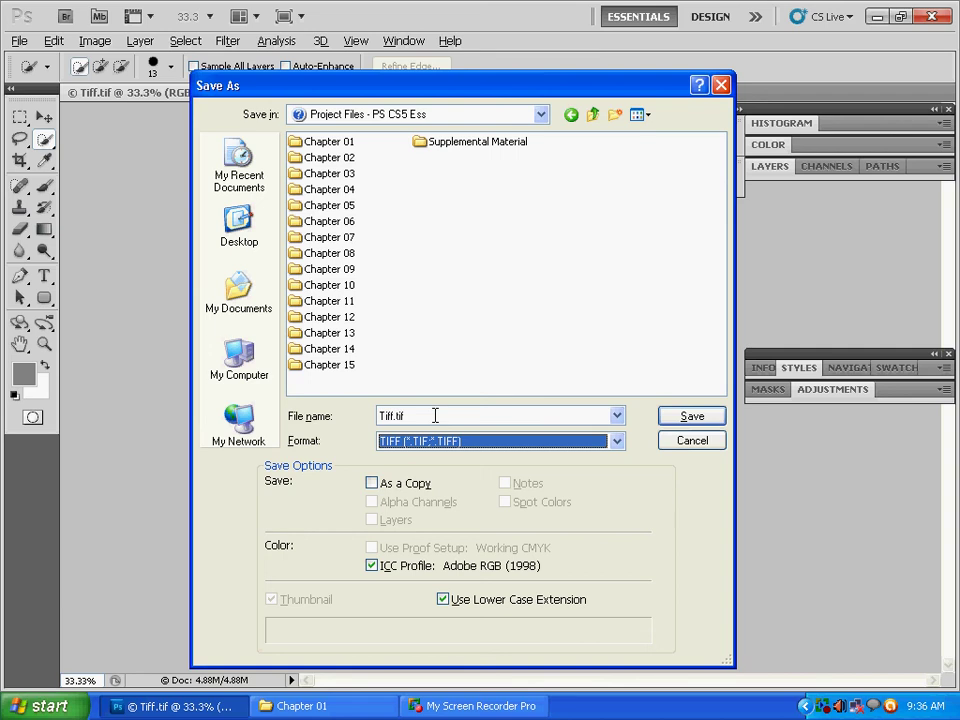
click(444, 418)
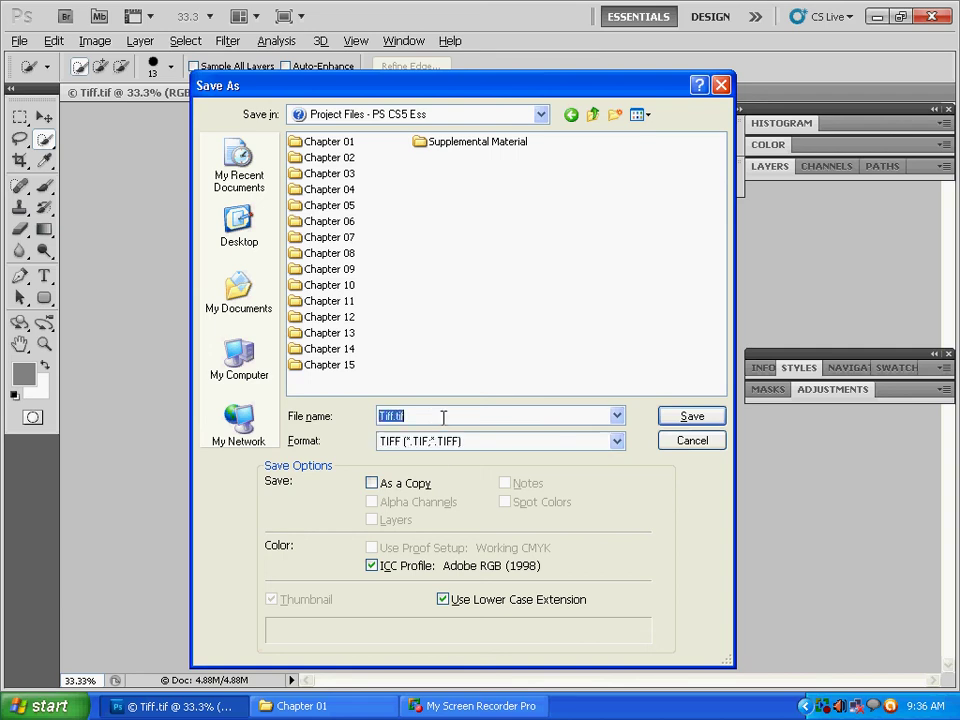
click(470, 416)
click(680, 419)
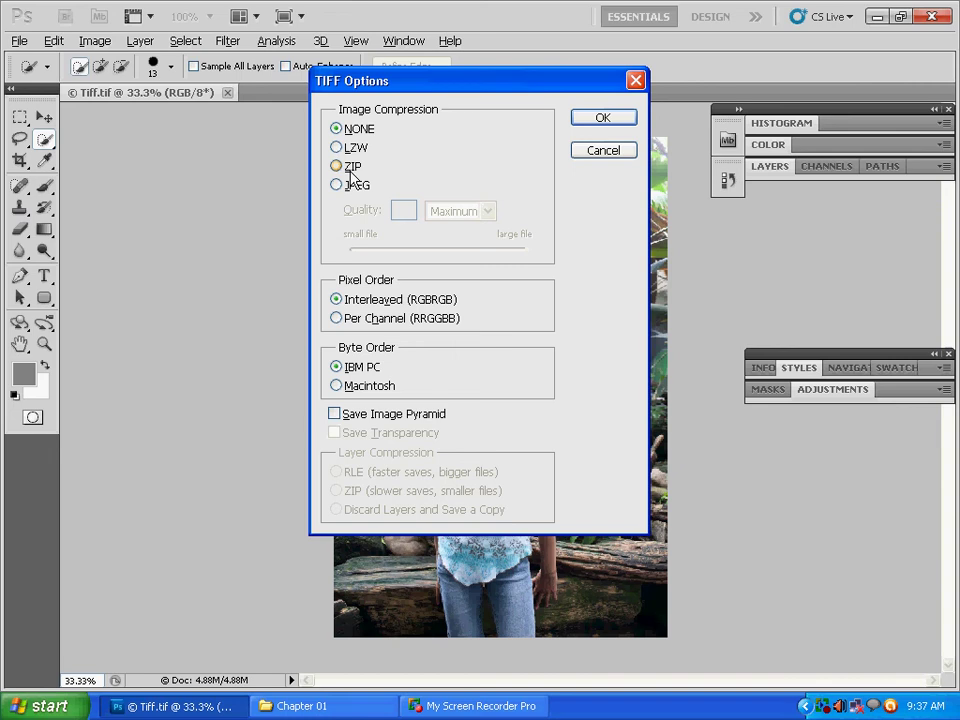
Choose ZIP image compression in the TIFF options, accept its use, and confirm the save
click(352, 176)
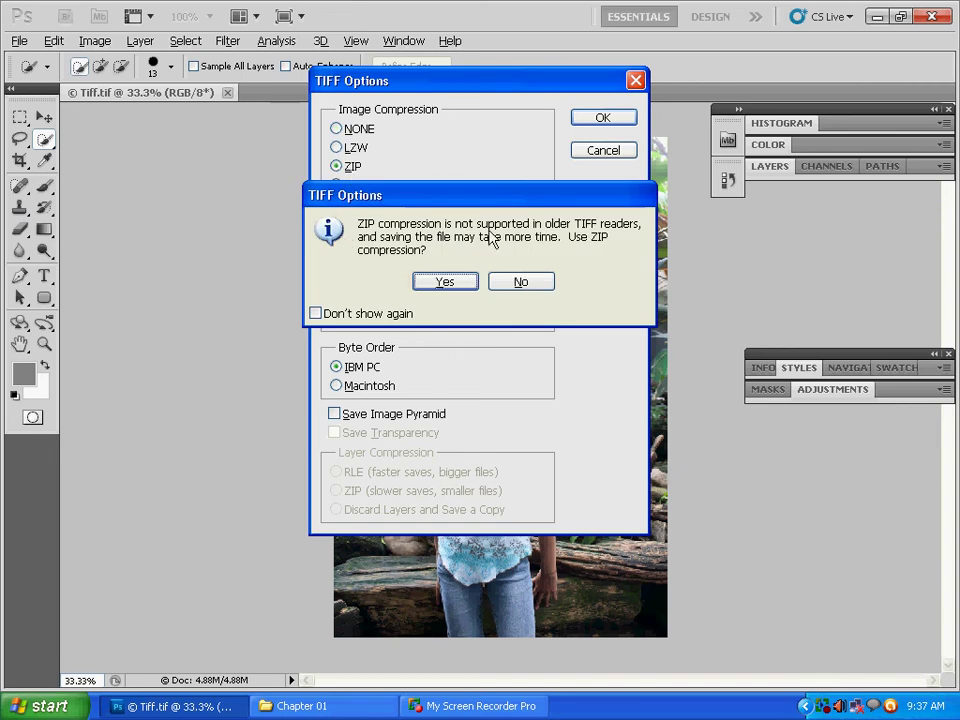
click(448, 281)
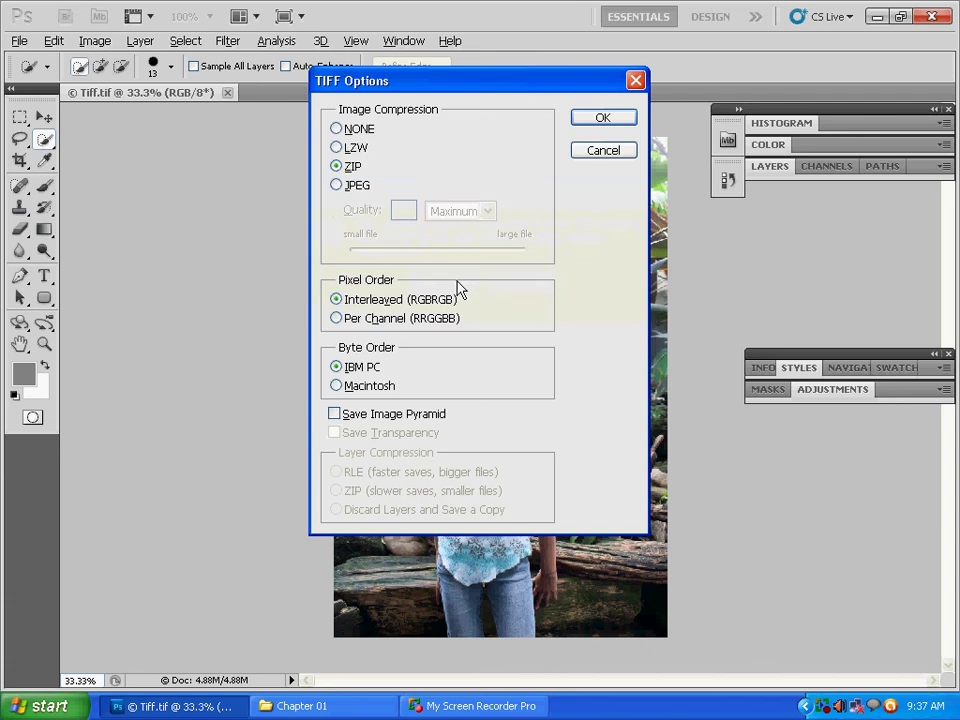
click(604, 118)
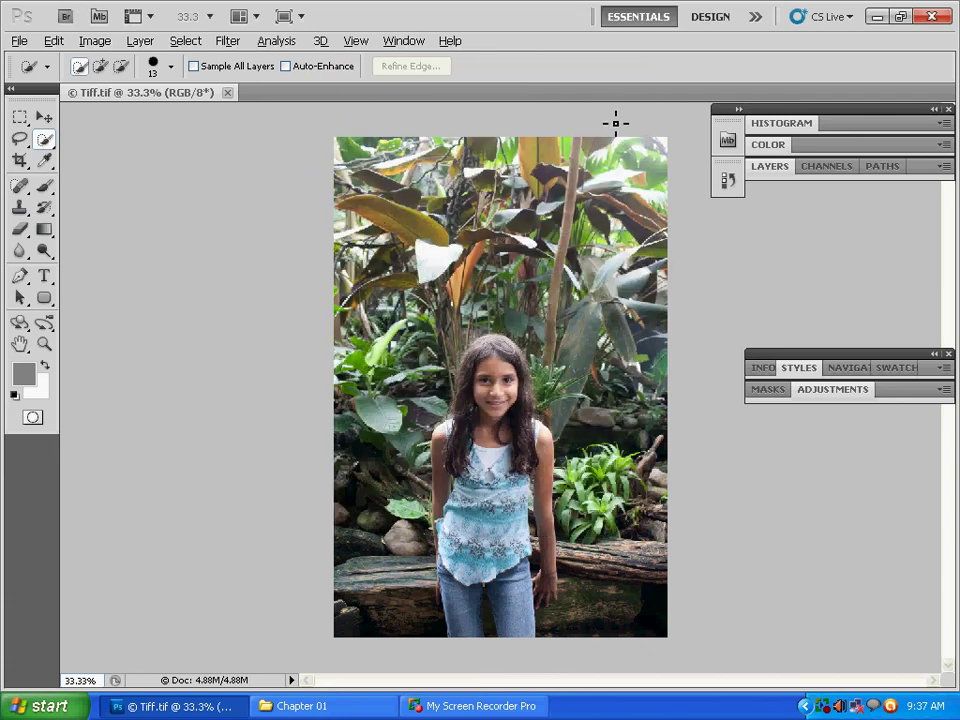
Switch to the folder window, go back to Project Files - PS CS5 Ess, and check fujiHiRes.jpg's size in its properties
click(300, 706)
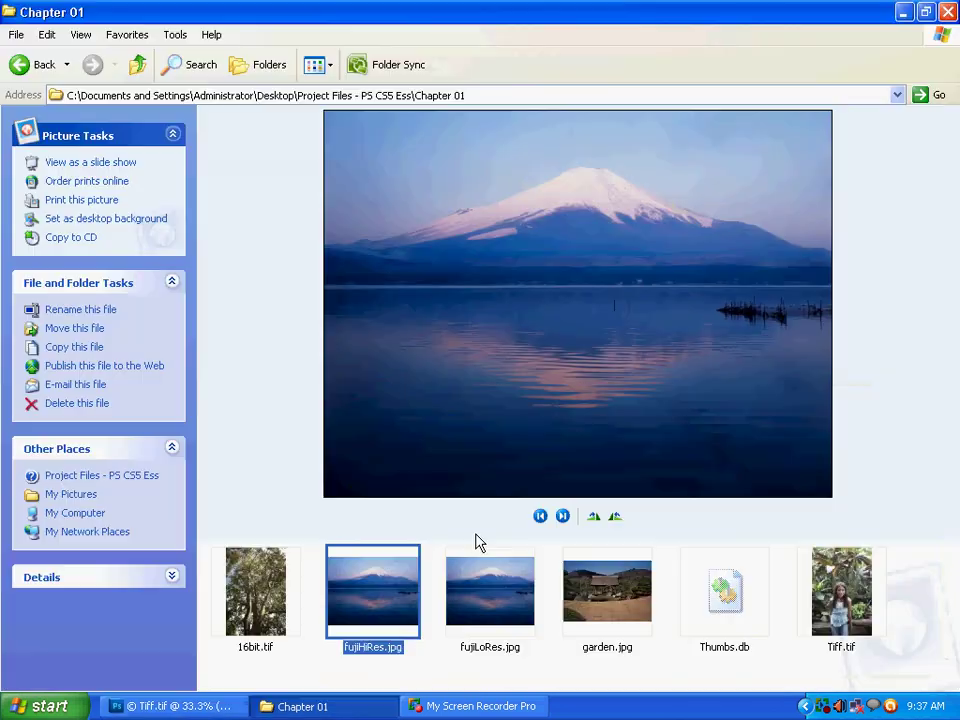
click(28, 66)
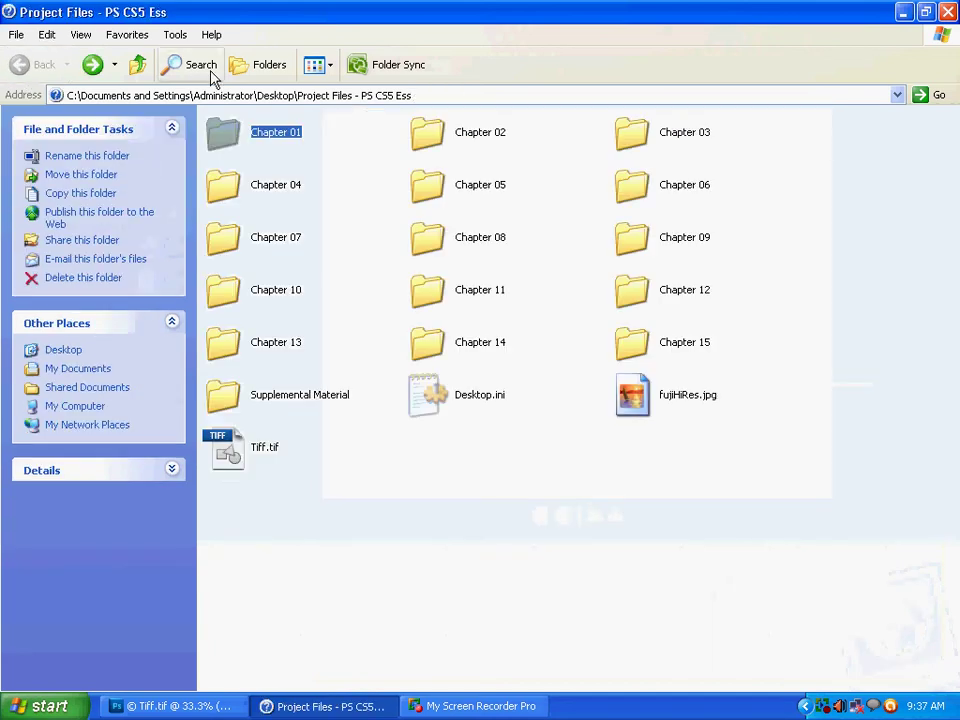
click(536, 450)
click(634, 396)
right_click(648, 395)
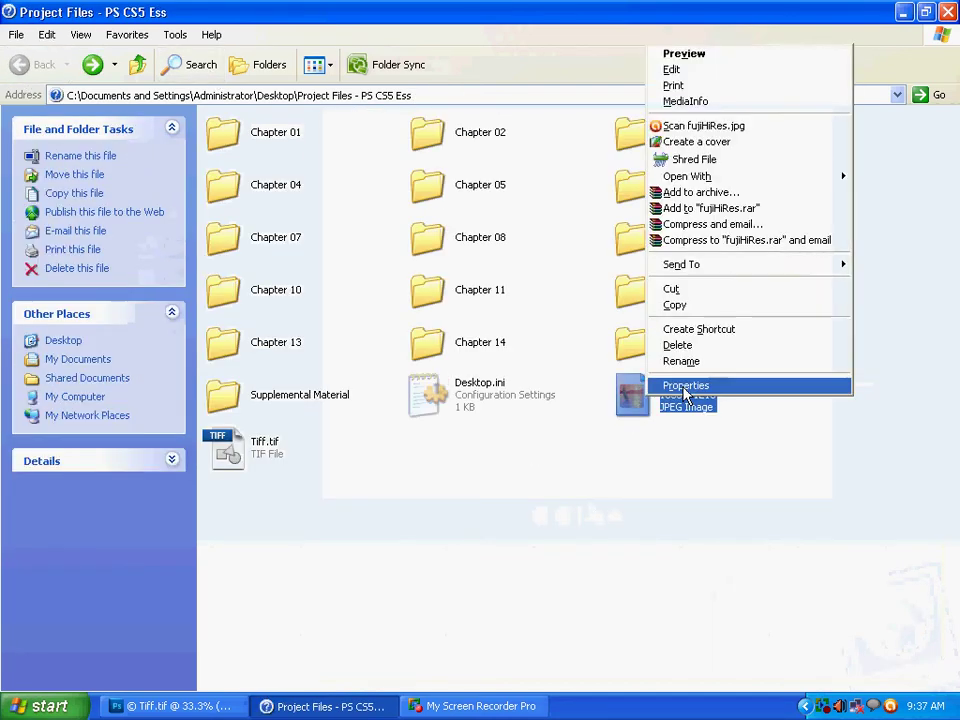
click(686, 386)
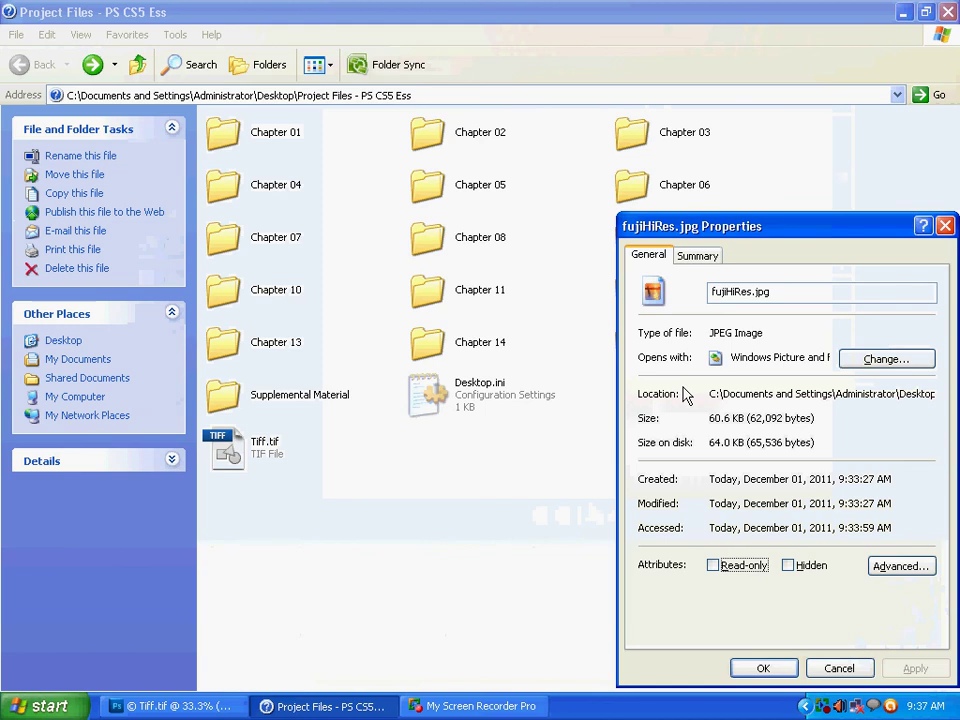
click(944, 226)
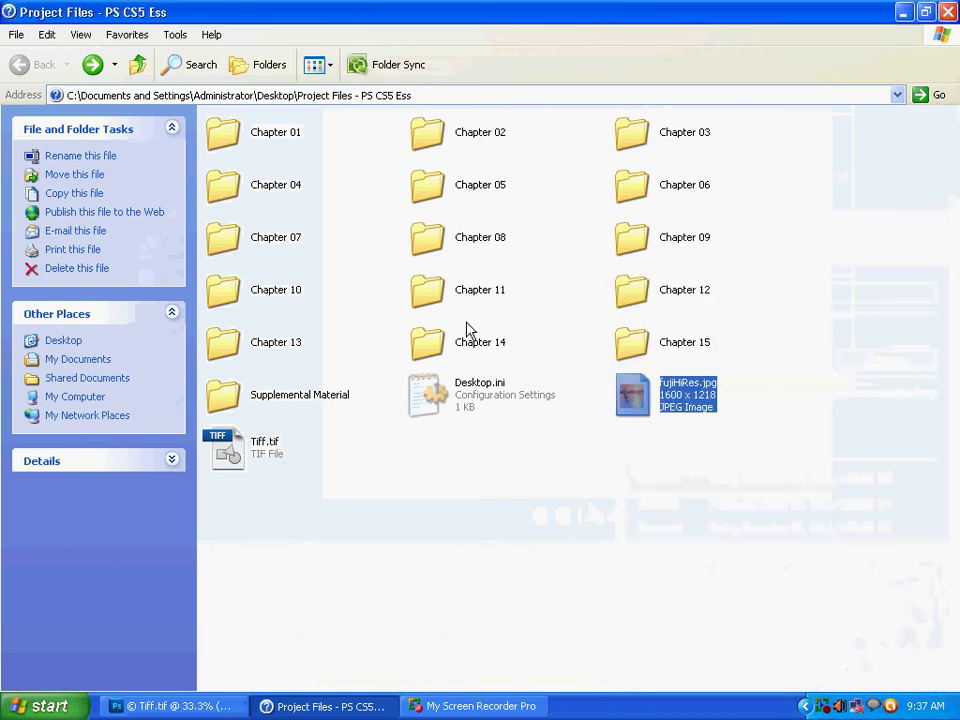
Check the size of the ZIP-compressed Tiff.tif in its file properties
right_click(266, 466)
click(299, 440)
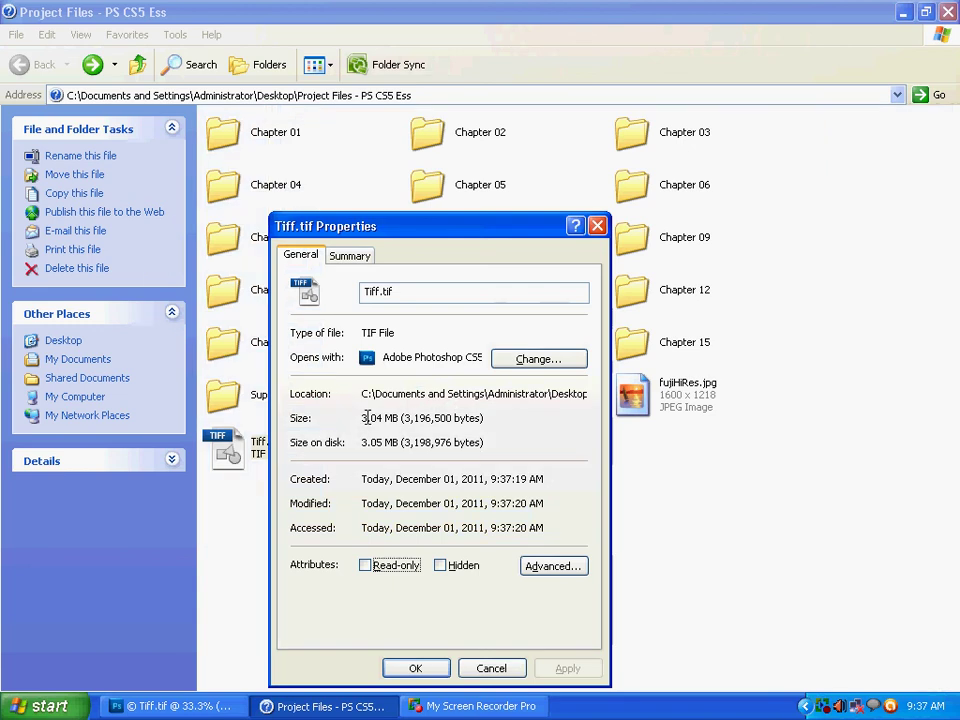
drag(366, 418, 439, 418)
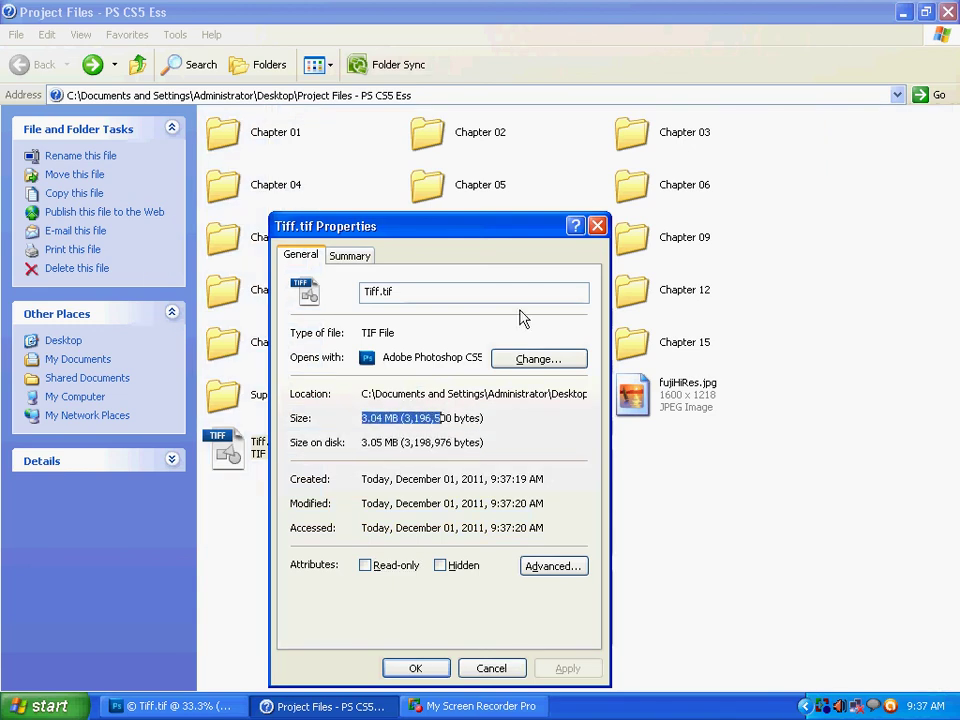
click(597, 225)
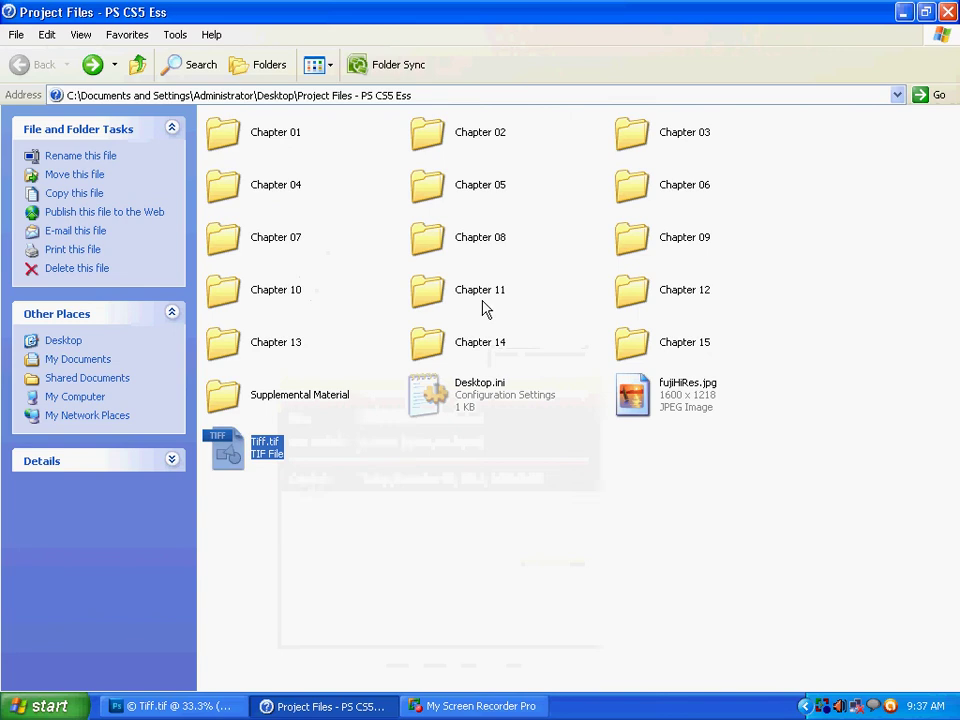
Delete Tiff.tif from the Project Files - PS CS5 Ess folder
click(226, 531)
click(296, 446)
key(Delete)
click(531, 377)
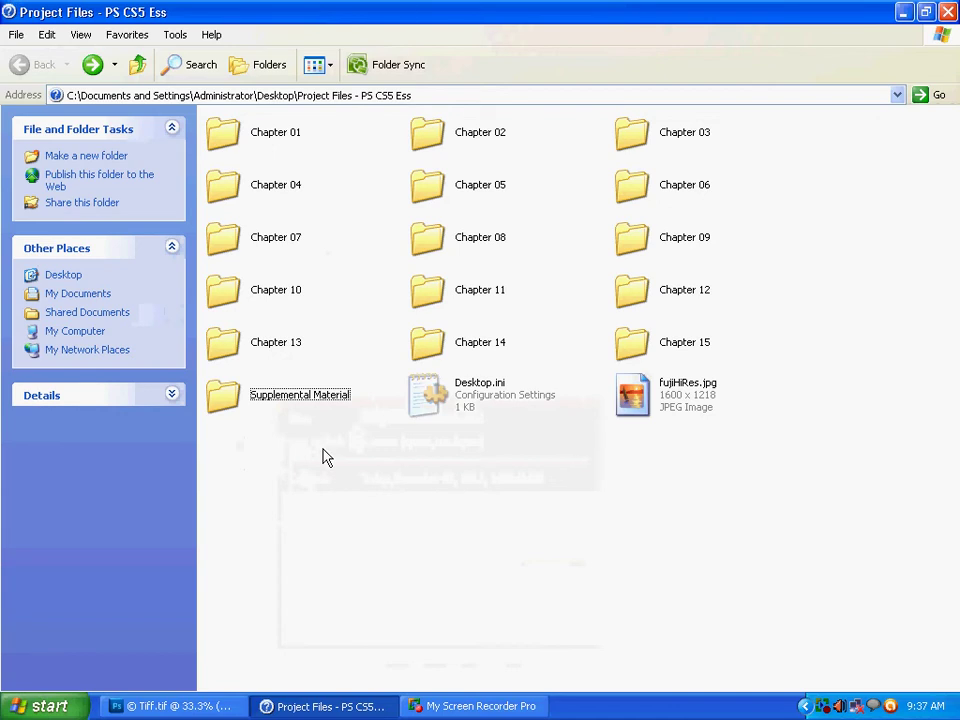
Switch to Photoshop and save the image again as Tiff.tif in TIFF format with JPEG compression at Maximum quality 10
click(172, 706)
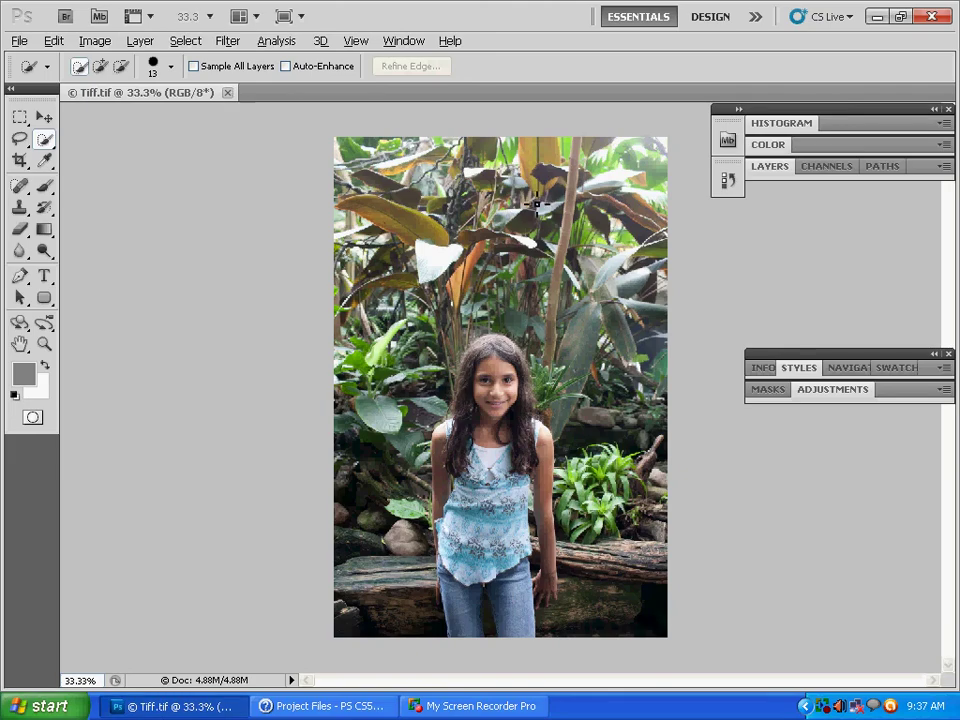
key(ctrl+shift+s)
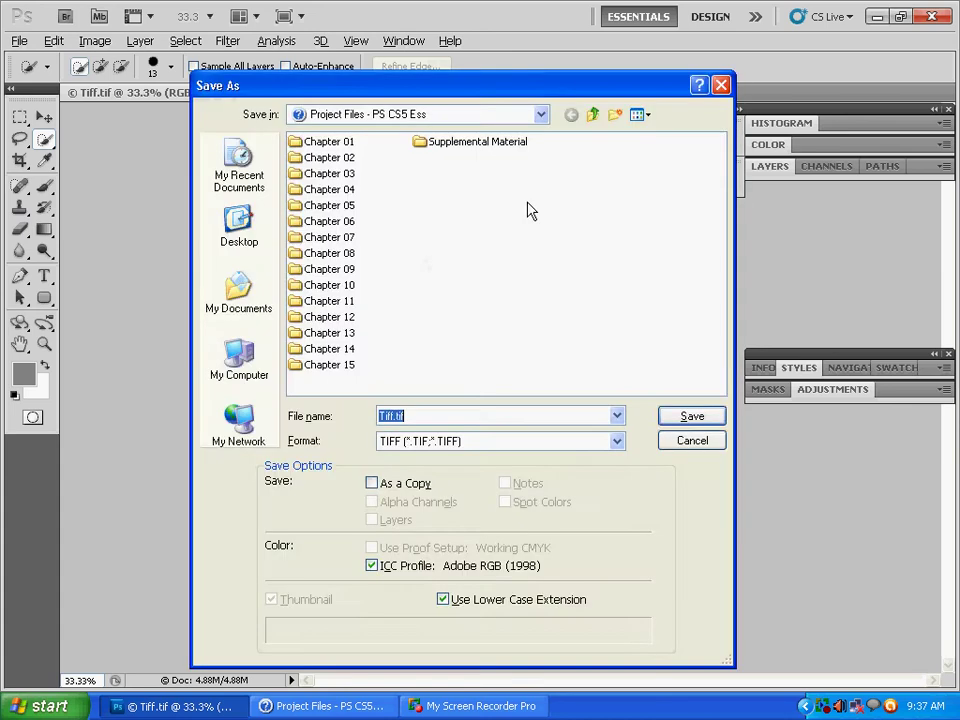
click(723, 87)
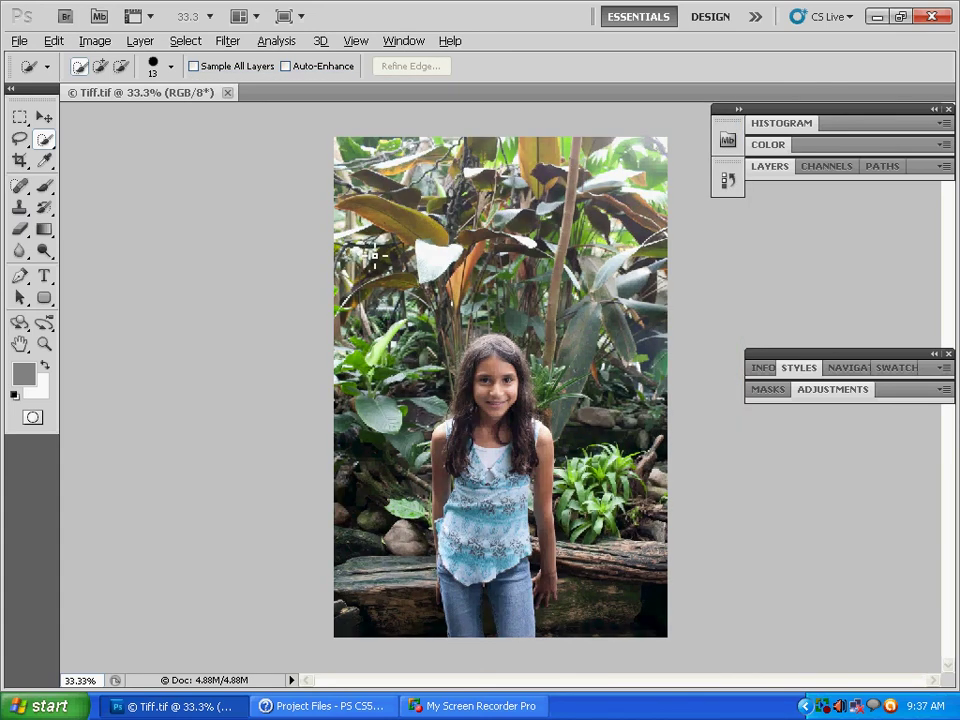
key(ctrl+shift+s)
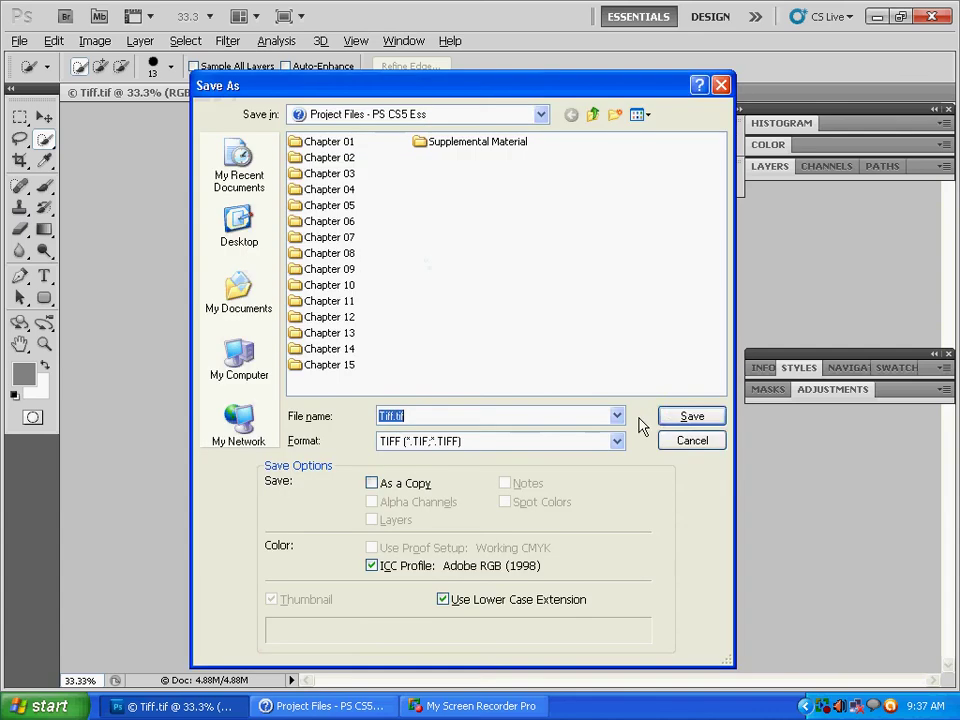
click(673, 425)
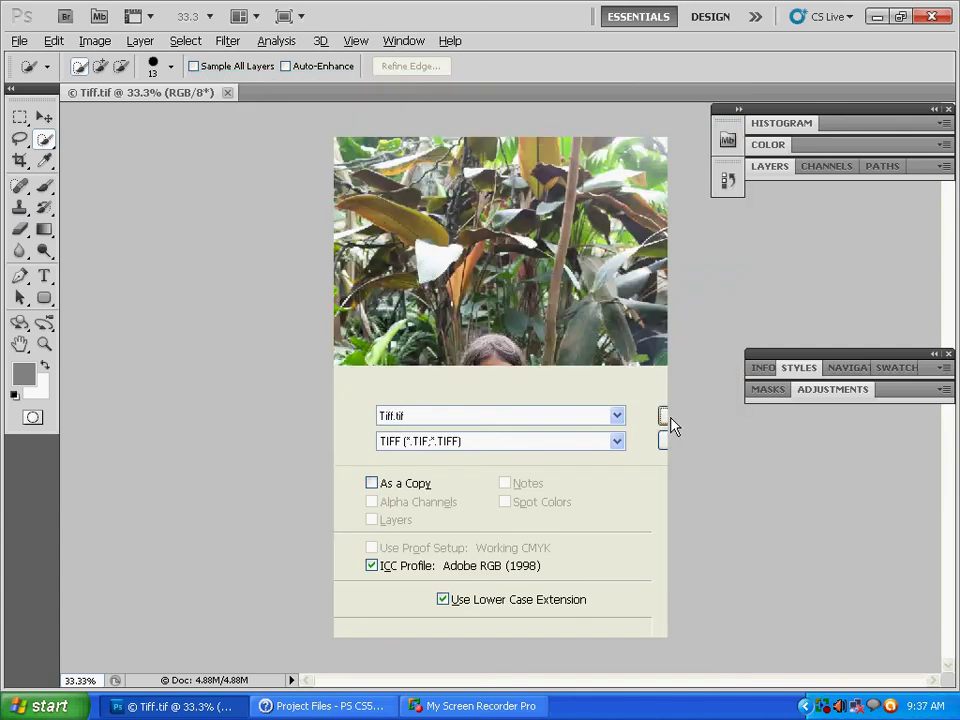
click(344, 186)
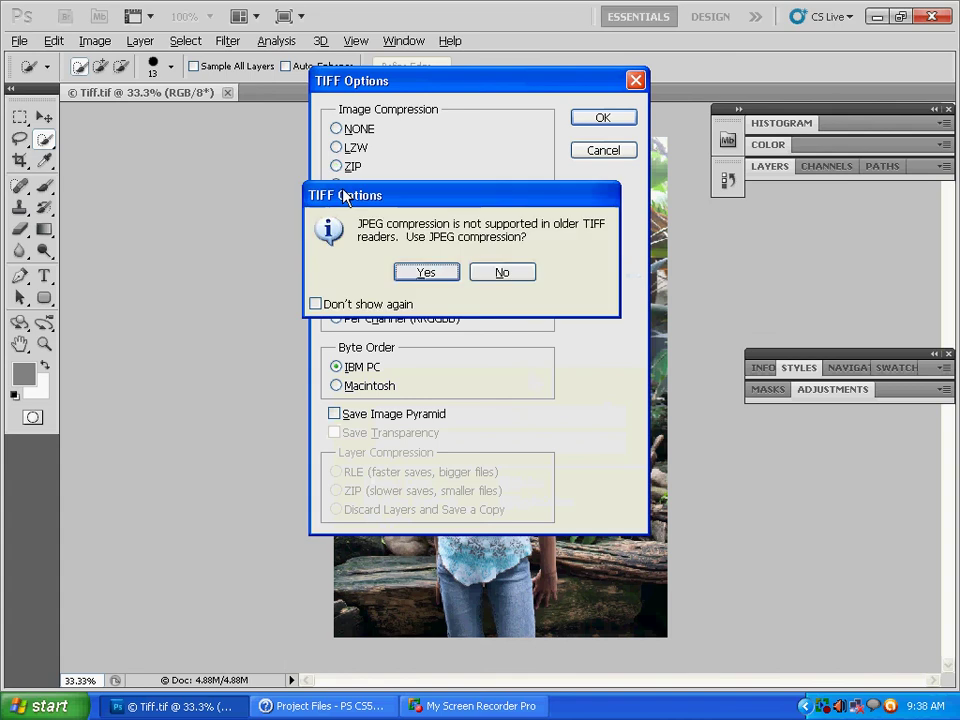
click(425, 272)
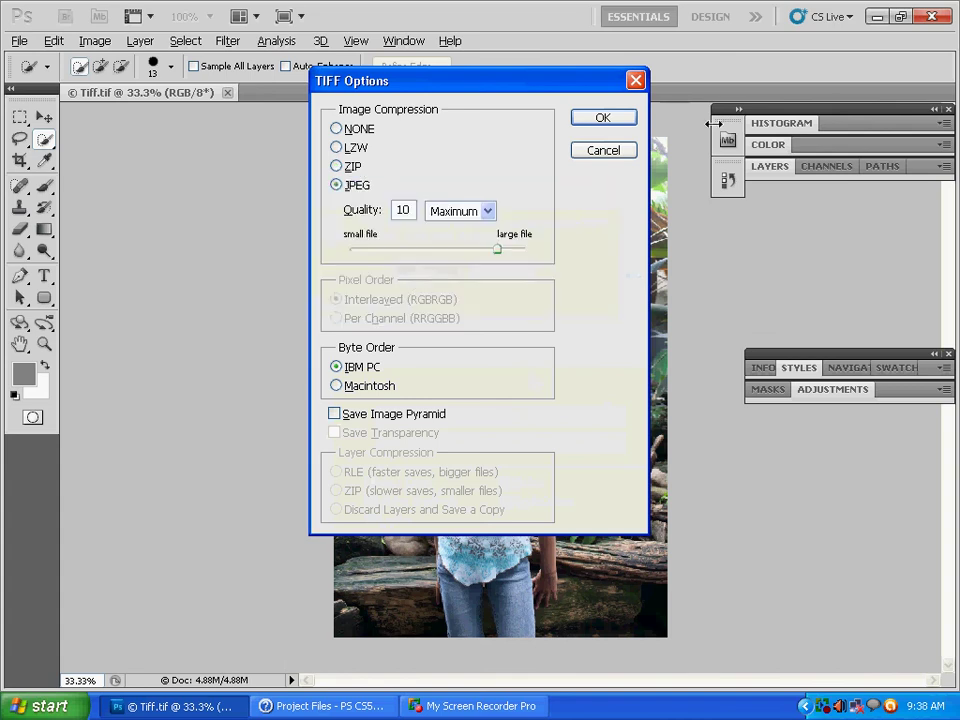
click(591, 117)
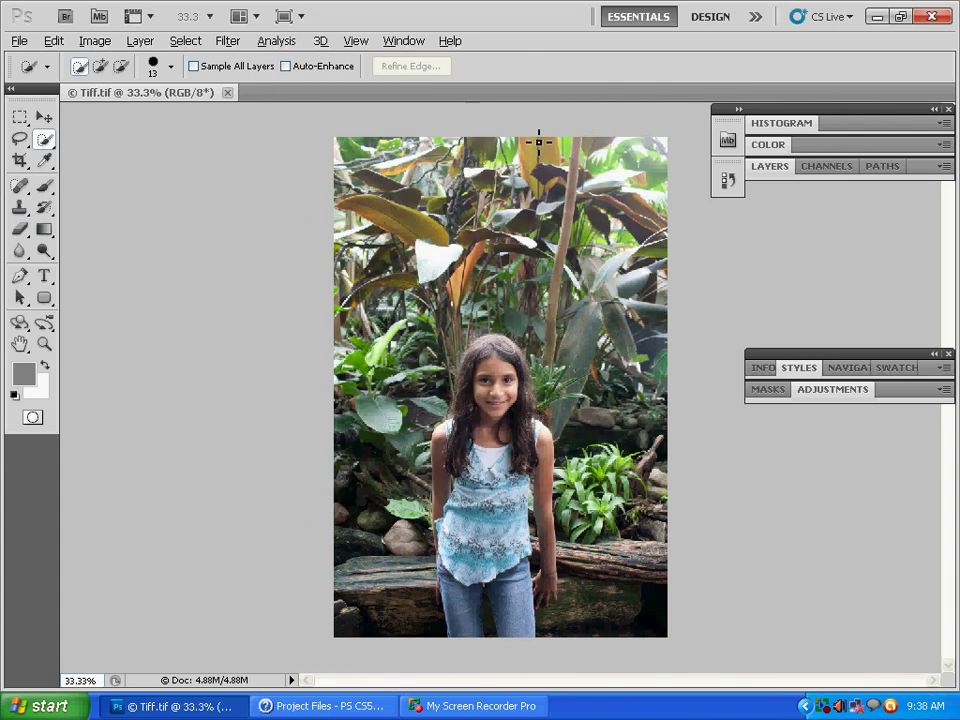
Switch to the Project Files - PS CS5 Ess folder and check the JPEG-compressed Tiff.tif's size in its properties
click(392, 707)
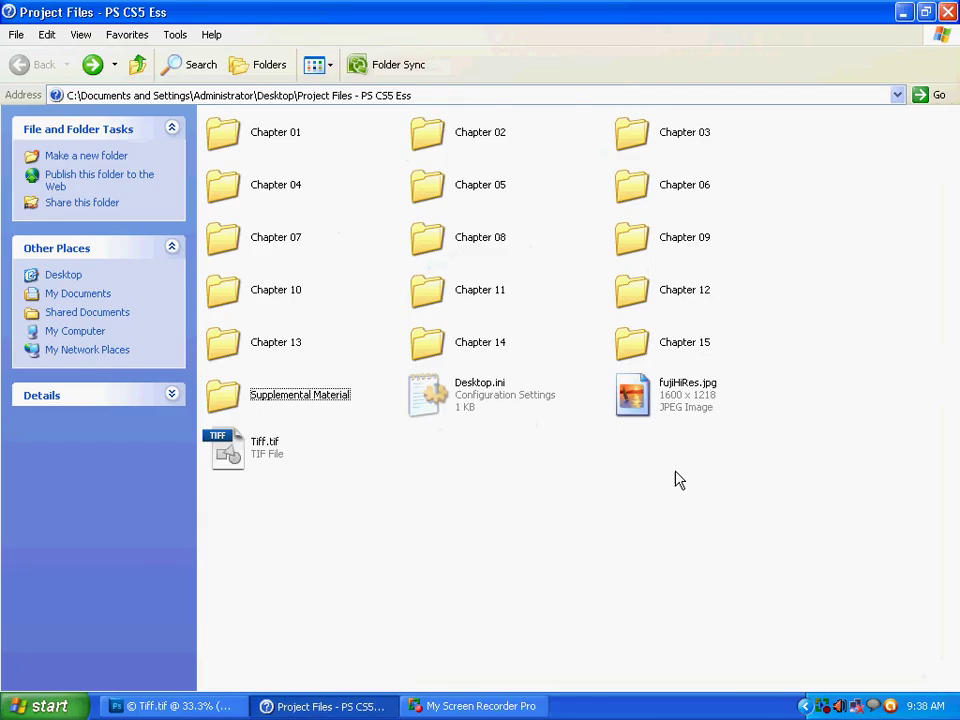
right_click(236, 448)
click(252, 437)
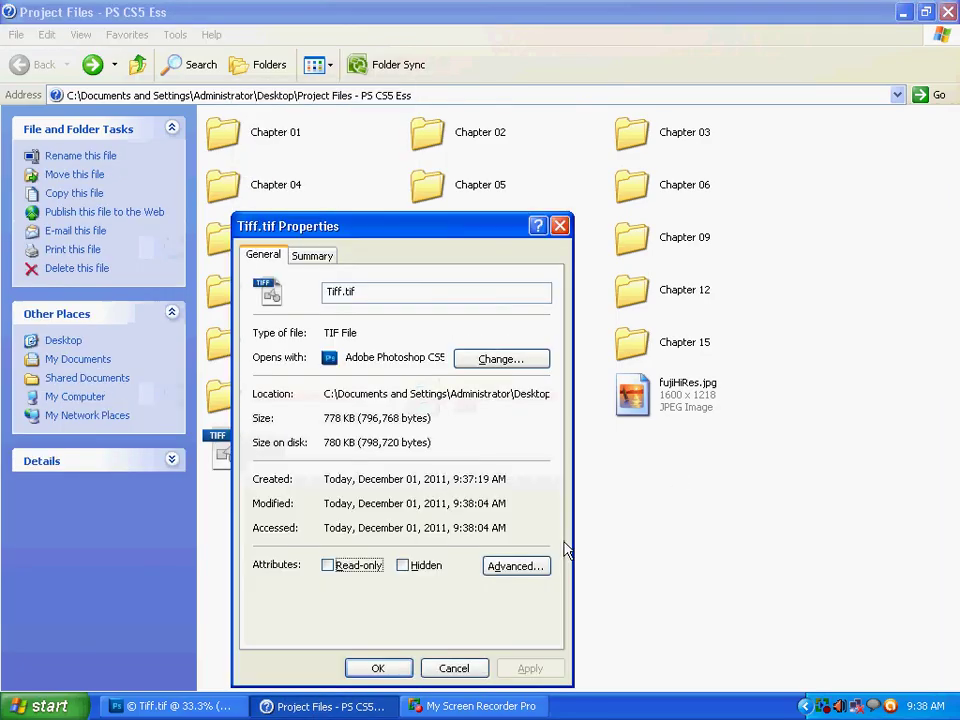
click(560, 228)
Close the open Tiff.tif document in Photoshop and open the JPEG-compressed Tiff.tif from the Project Files - PS CS5 Ess folder
drag(206, 456, 305, 108)
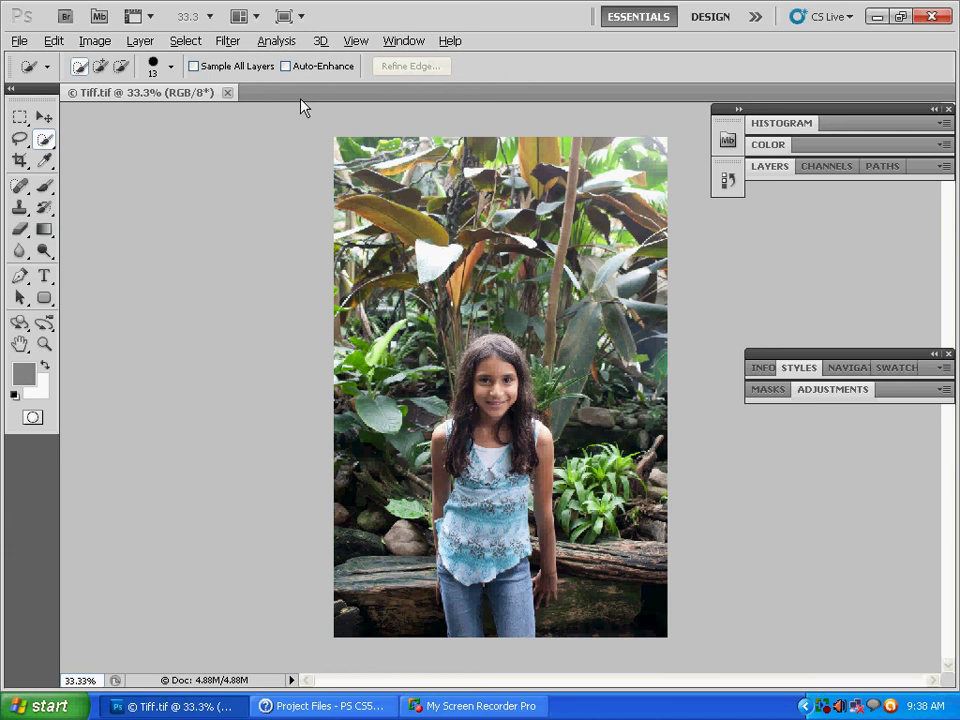
mouse_move(303, 106)
mouse_down()
mouse_move(208, 369)
mouse_move(320, 704)
mouse_move(326, 681)
mouse_move(238, 482)
mouse_move(182, 704)
mouse_move(240, 682)
mouse_move(298, 132)
mouse_move(290, 102)
mouse_move(298, 114)
mouse_move(300, 103)
mouse_up()
click(228, 92)
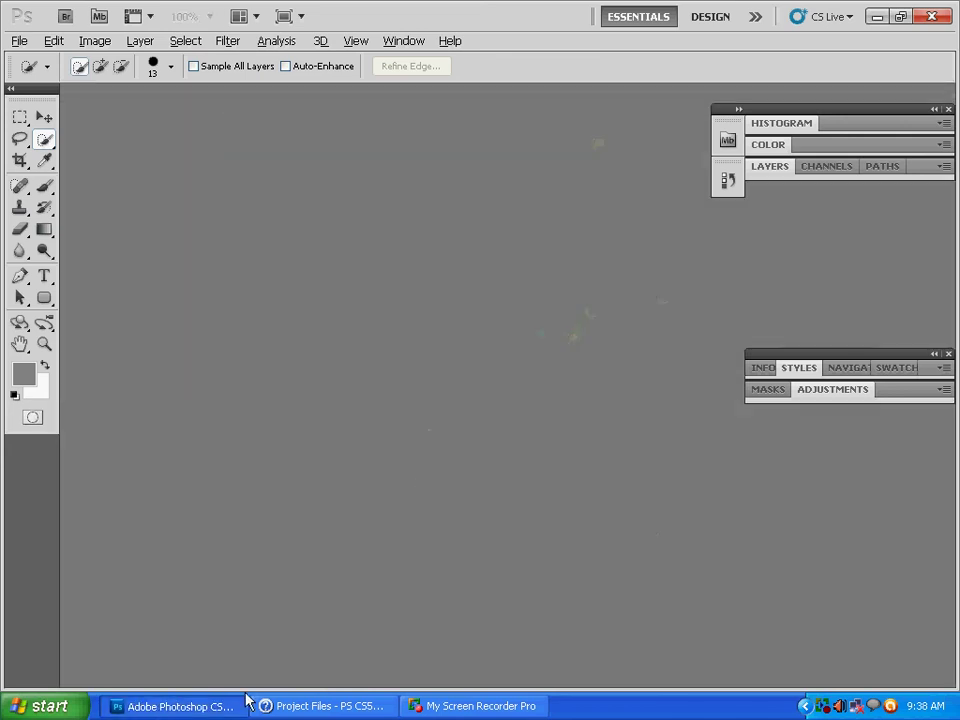
click(330, 708)
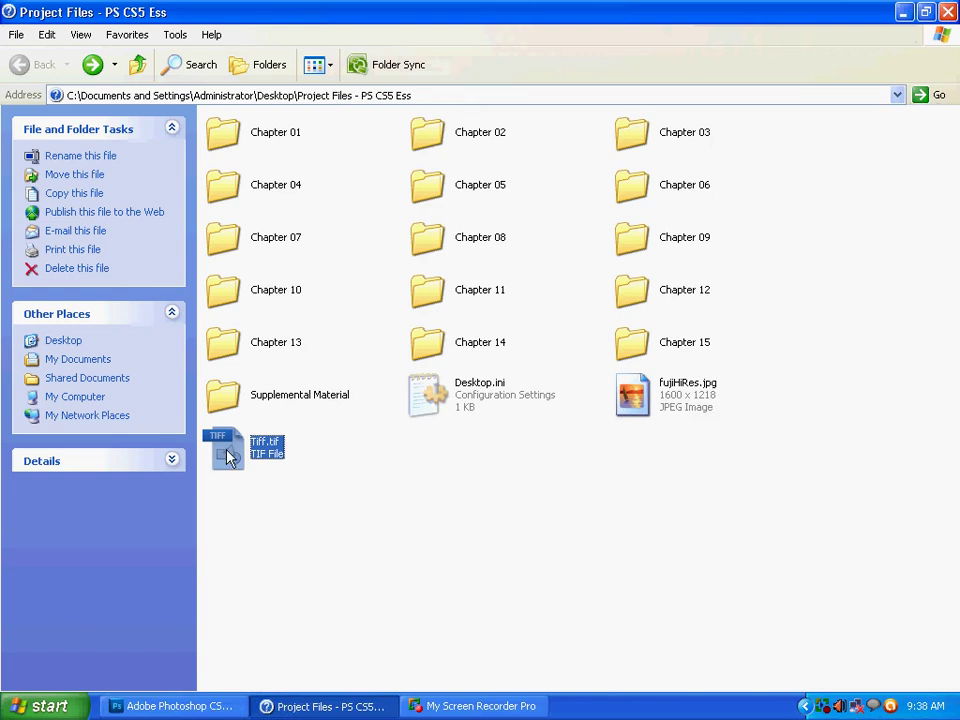
drag(228, 457, 219, 243)
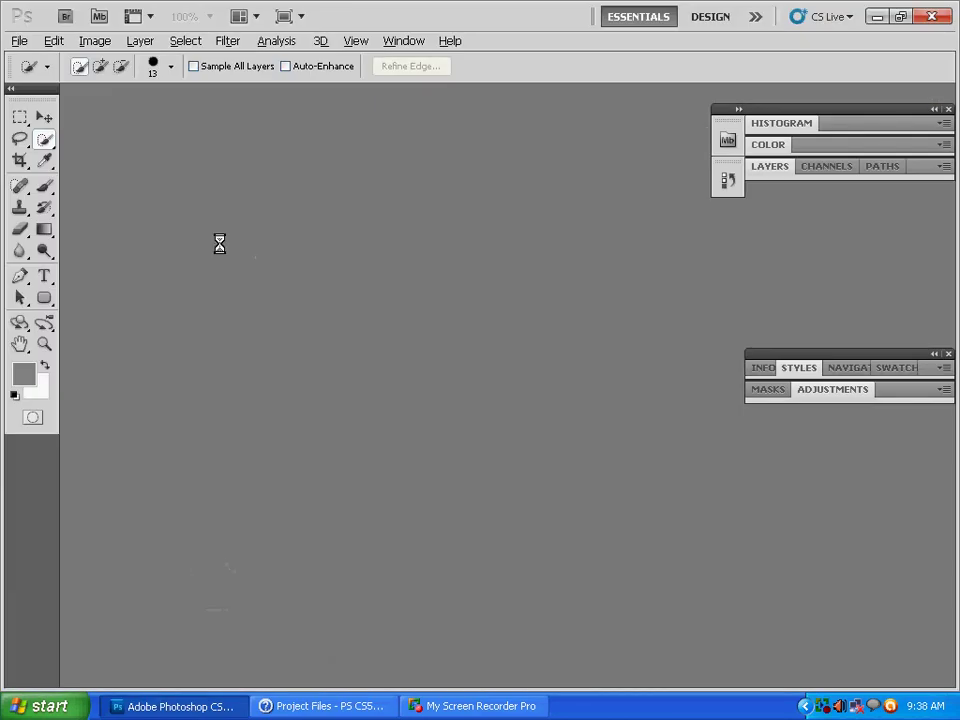
Open the original Tiff.tif from the Chapter 01 folder in Photoshop alongside the compressed copy
click(313, 706)
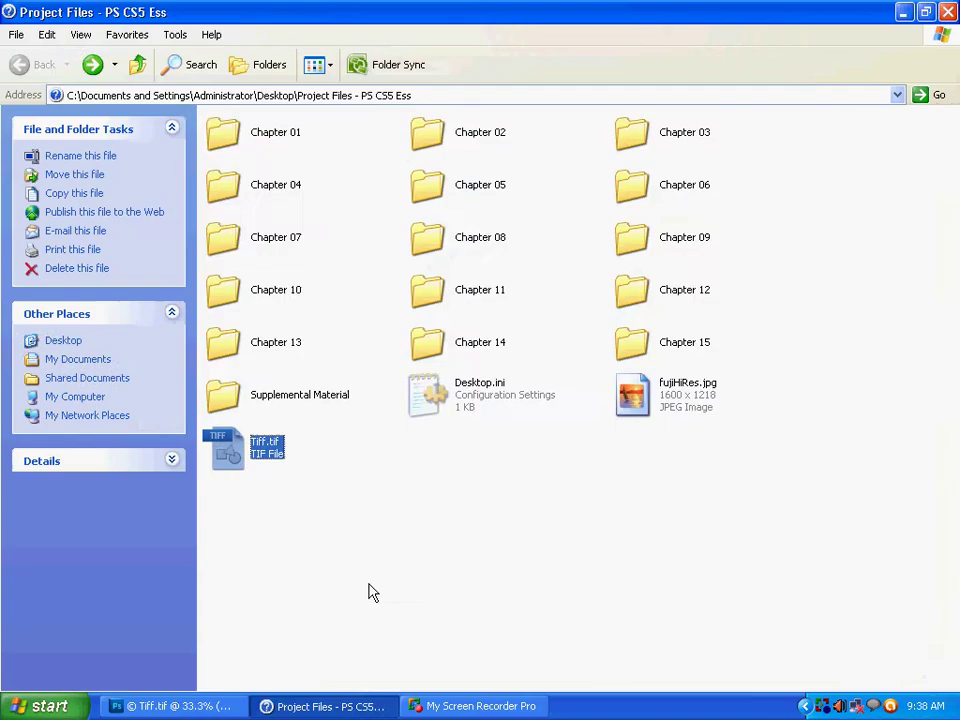
double_click(275, 140)
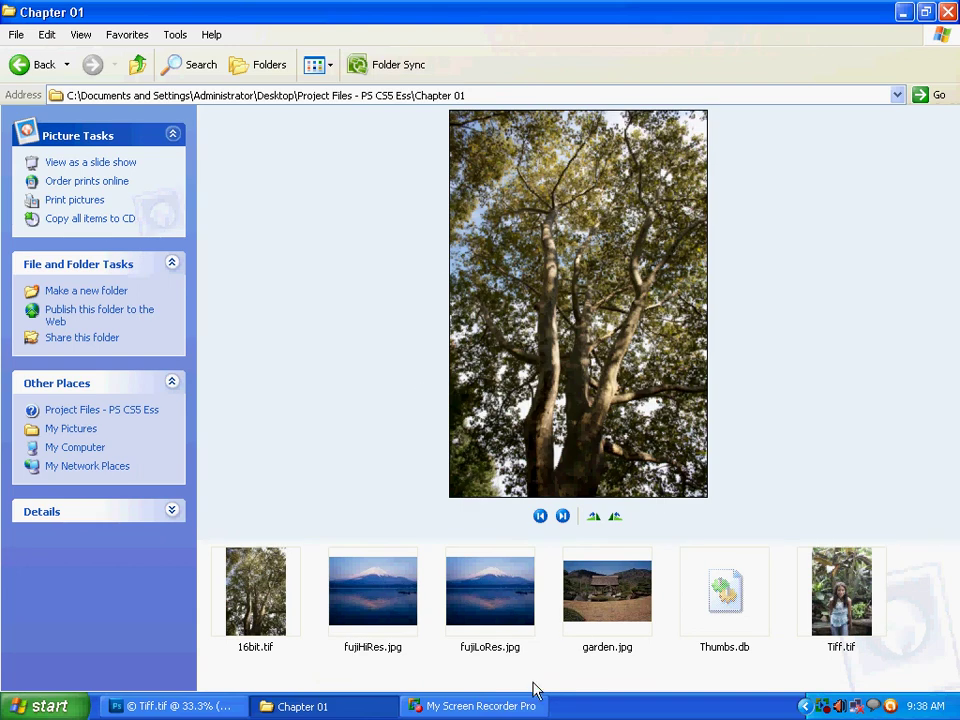
drag(838, 607, 282, 100)
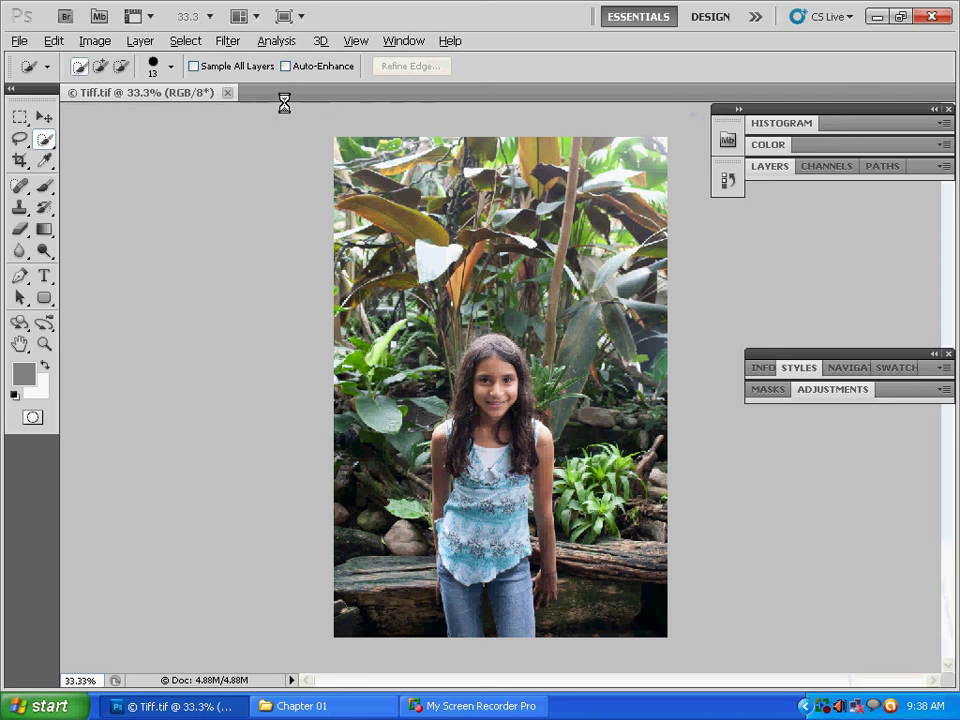
Compare the image quality of the two Tiff.tif documents, zooming each one to 125%
click(180, 93)
click(281, 93)
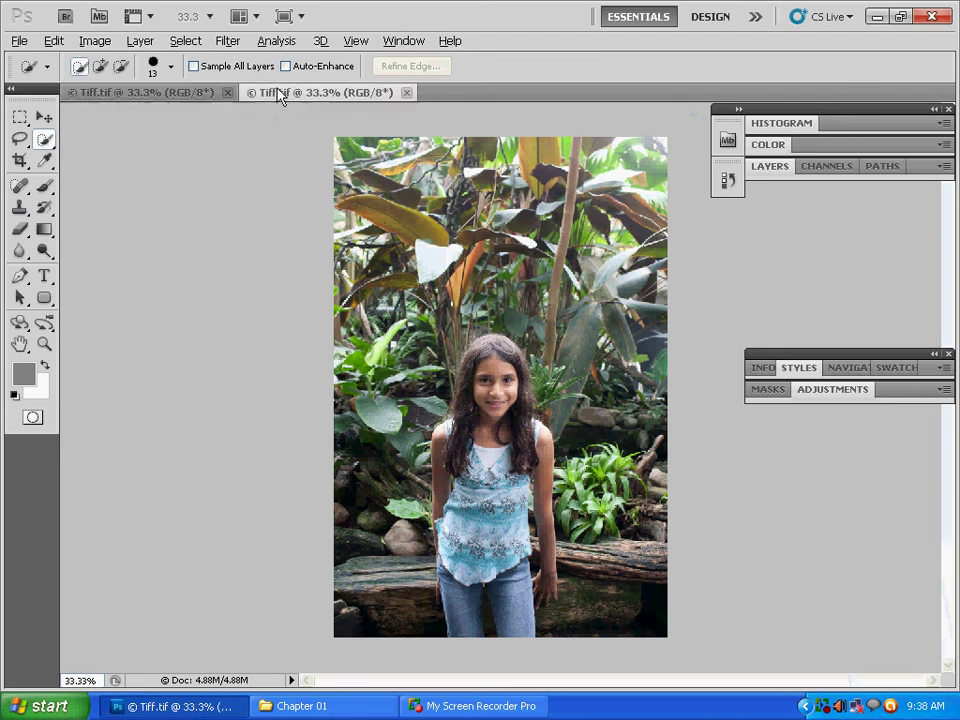
click(184, 93)
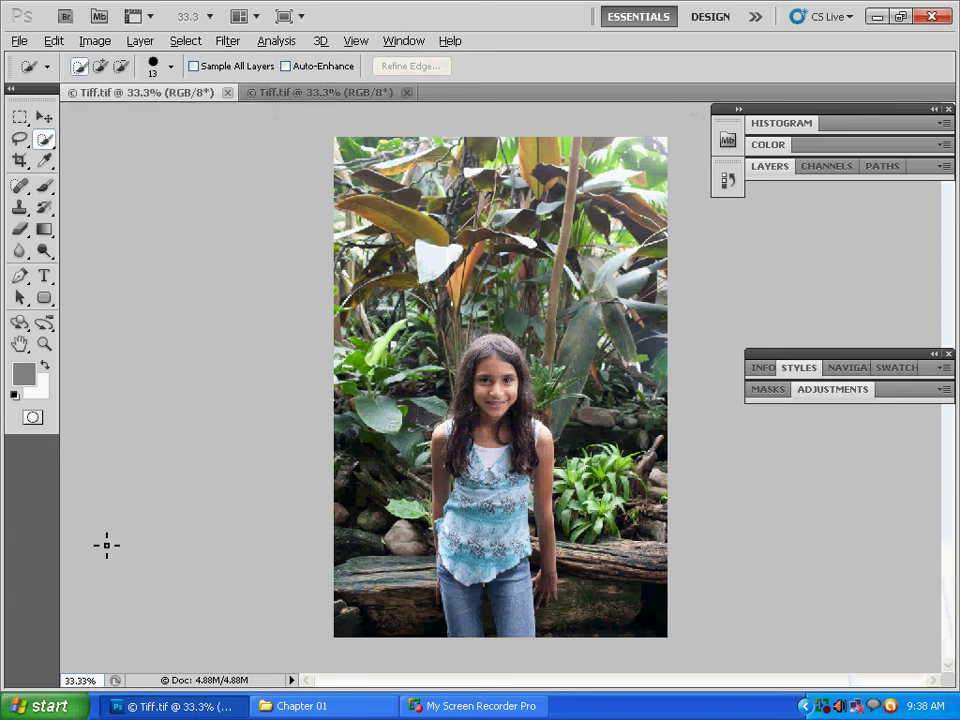
click(82, 680)
text(125)
key(Return)
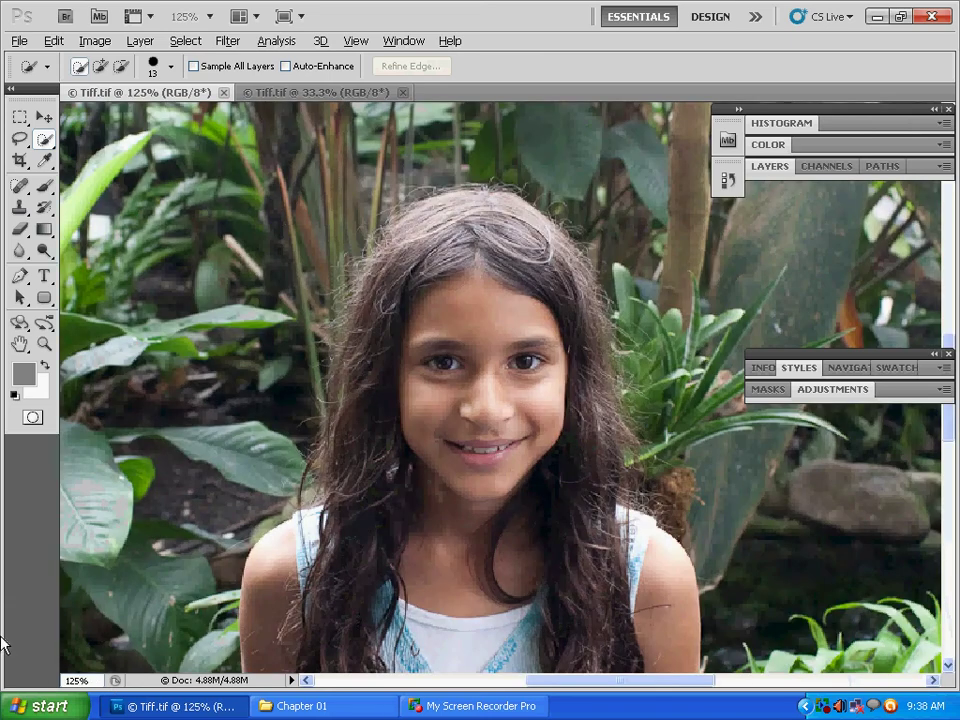
click(288, 93)
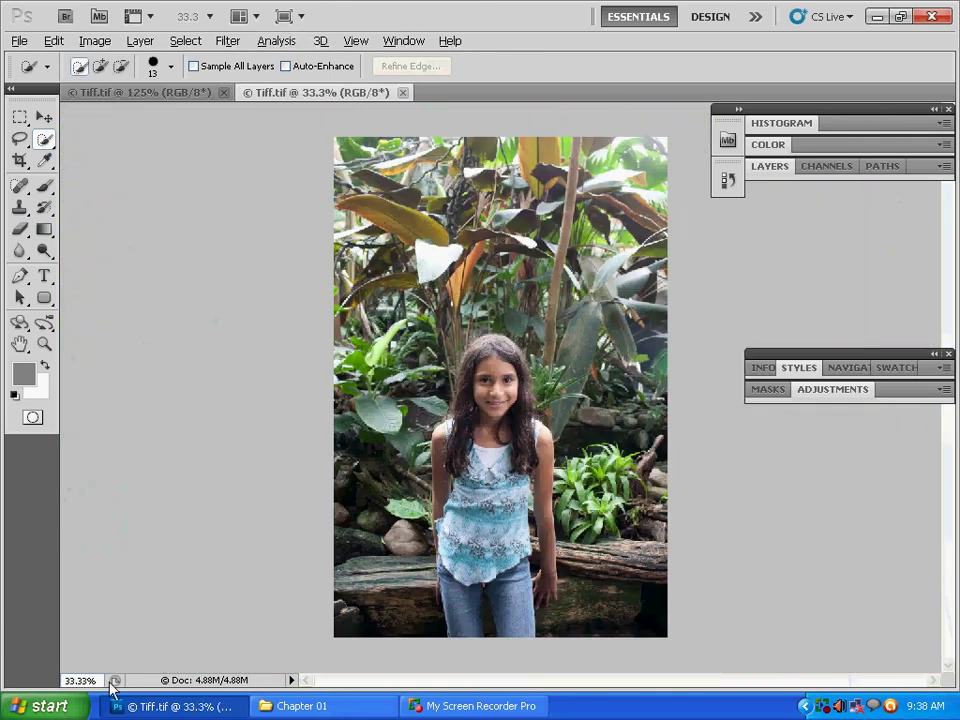
click(78, 681)
text(125)
key(Return)
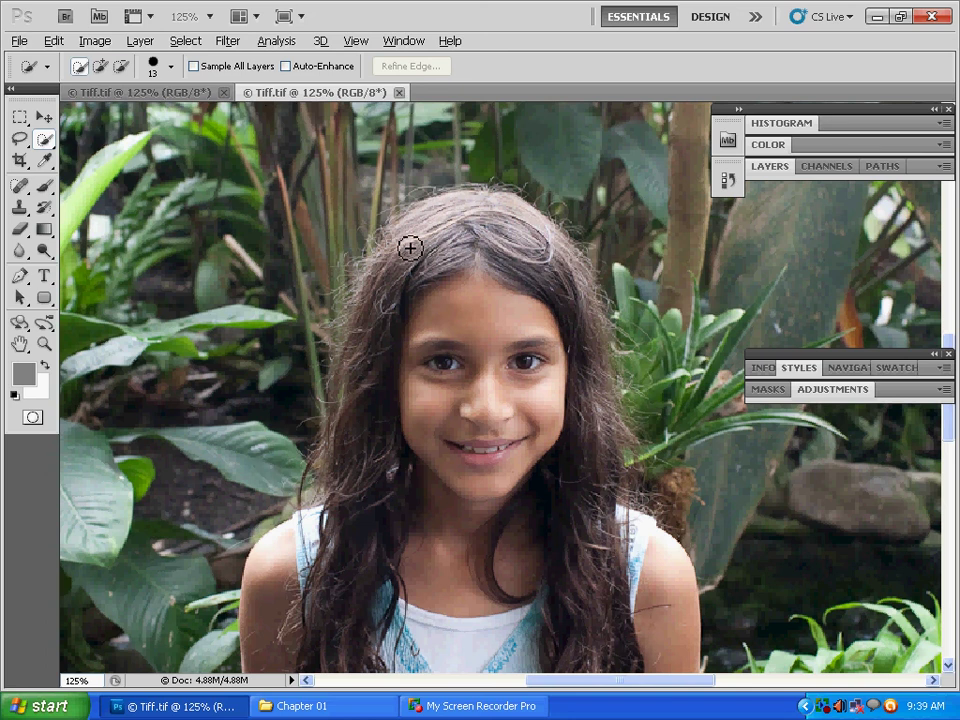
Return the folder window to Project Files - PS CS5 Ess, and close both Tiff.tif documents in Photoshop
key(alt+Tab)
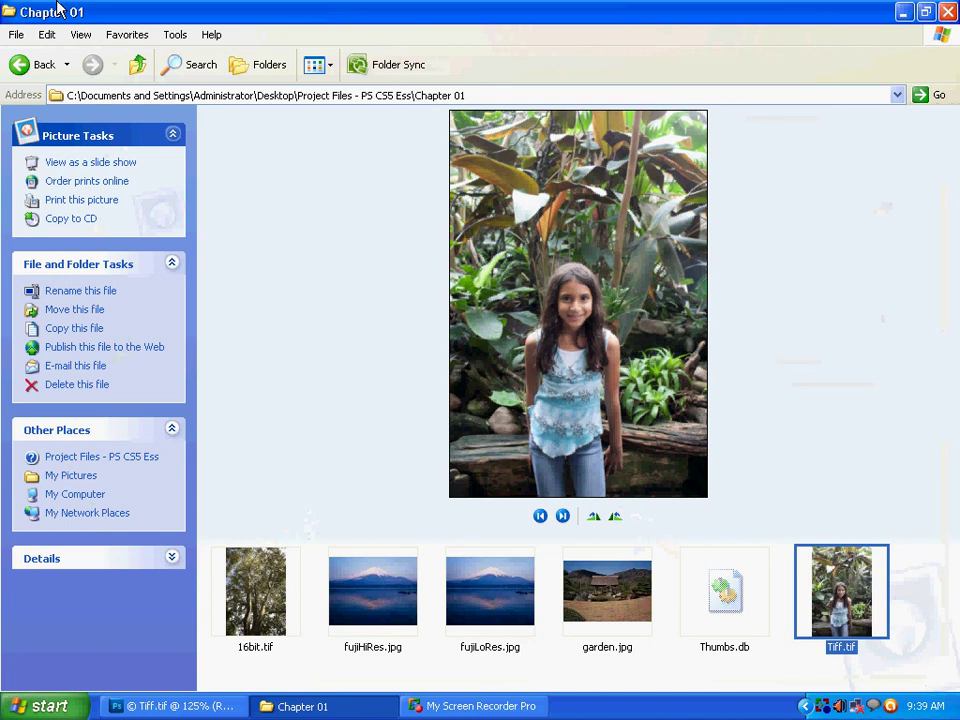
click(42, 66)
click(567, 553)
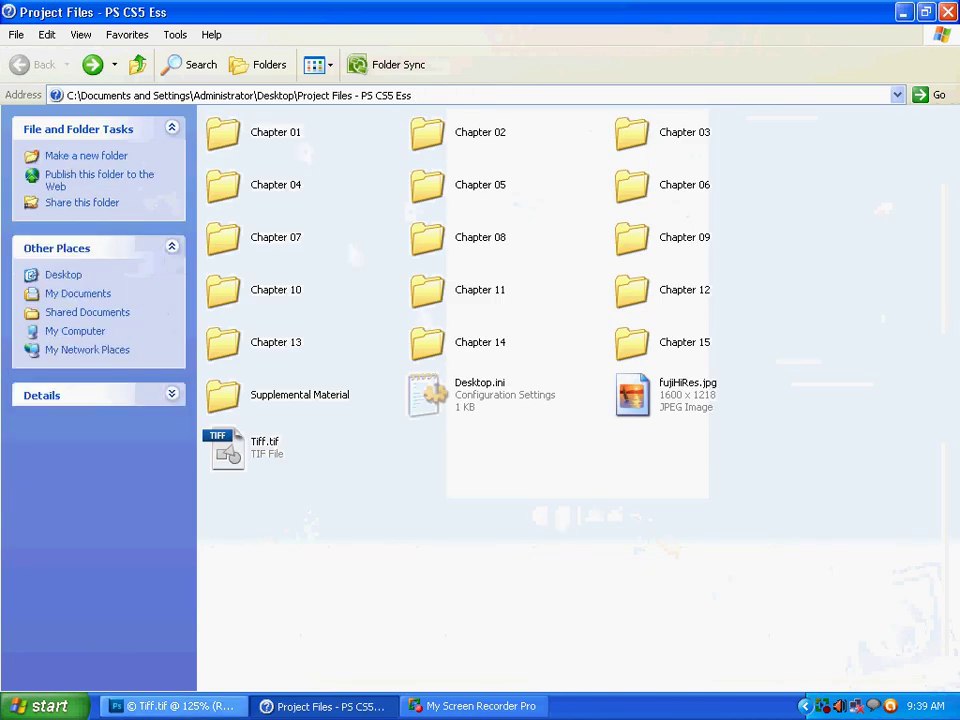
key(alt+Tab)
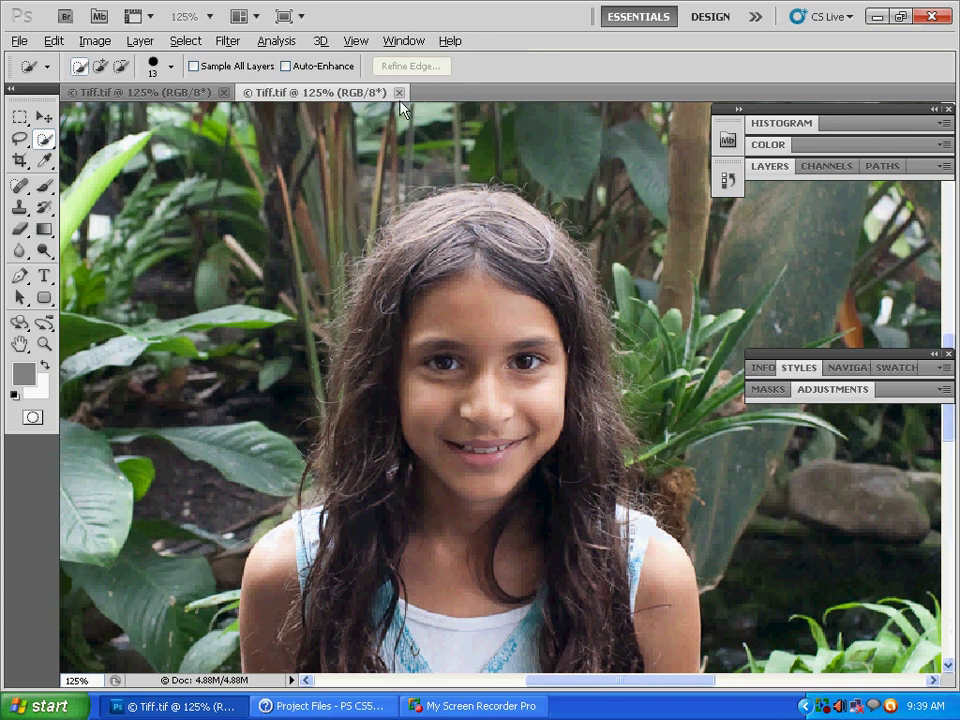
click(399, 92)
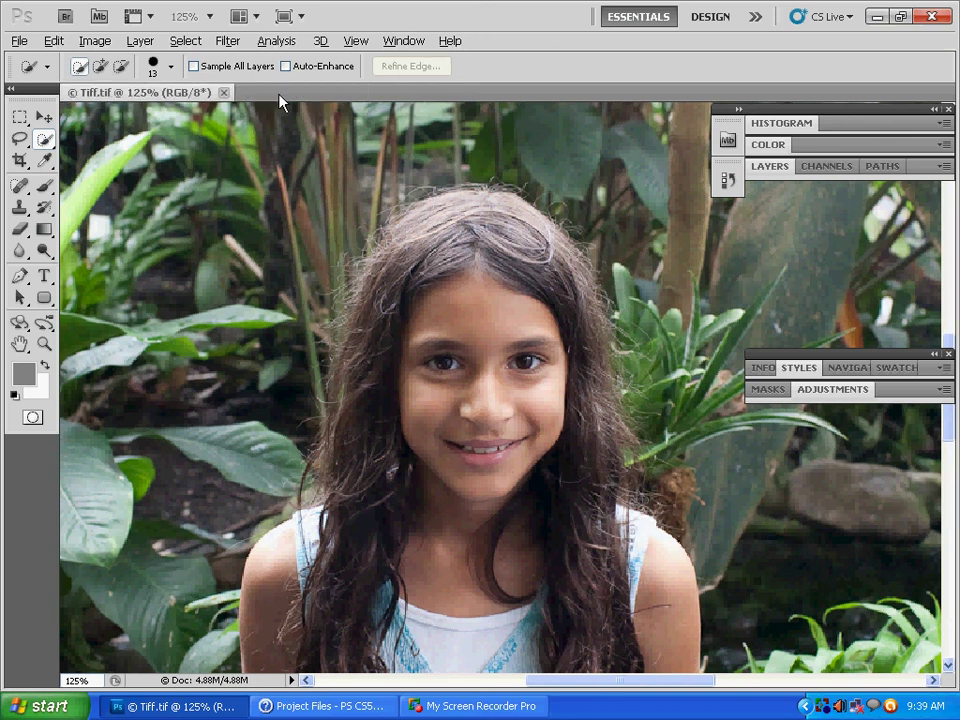
click(223, 92)
Open fujiLoRes.jpg from the Chapter 01 folder
double_click(388, 461)
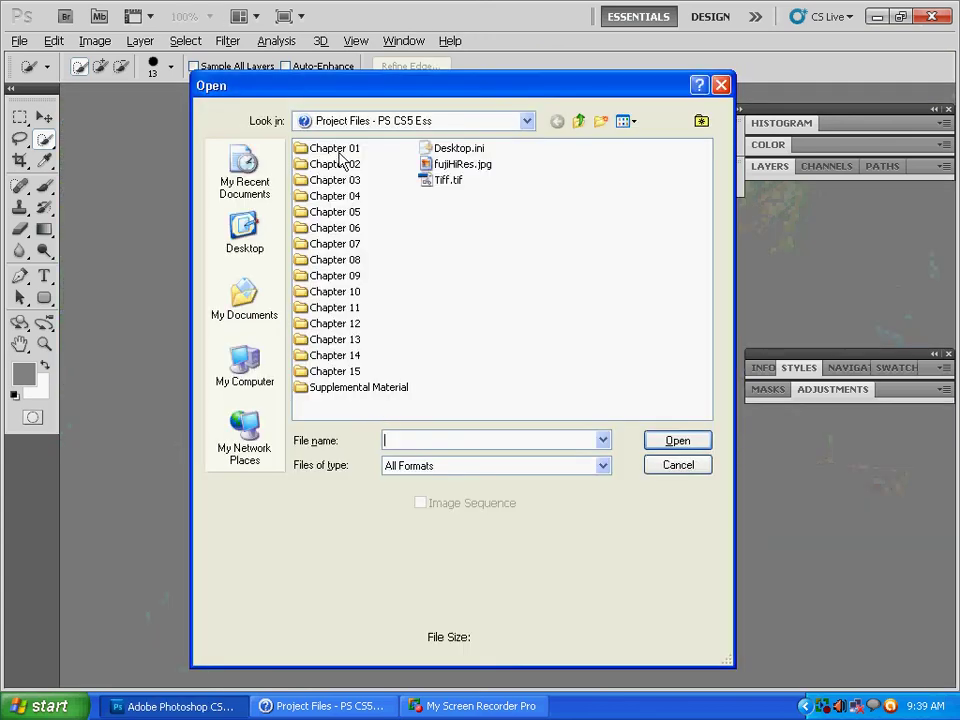
double_click(338, 152)
double_click(345, 181)
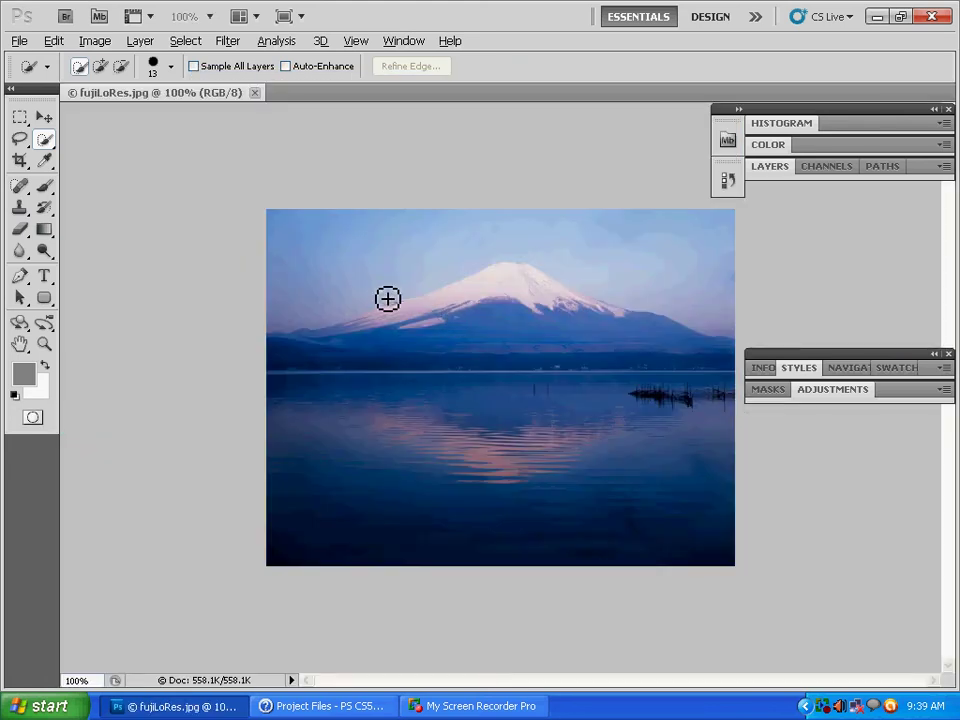
Save a copy of fujiLoRes.jpg in Photoshop (PSD) format as fujiLoRes copy.psd in the Project Files - PS CS5 Ess folder
key(ctrl+shift+s)
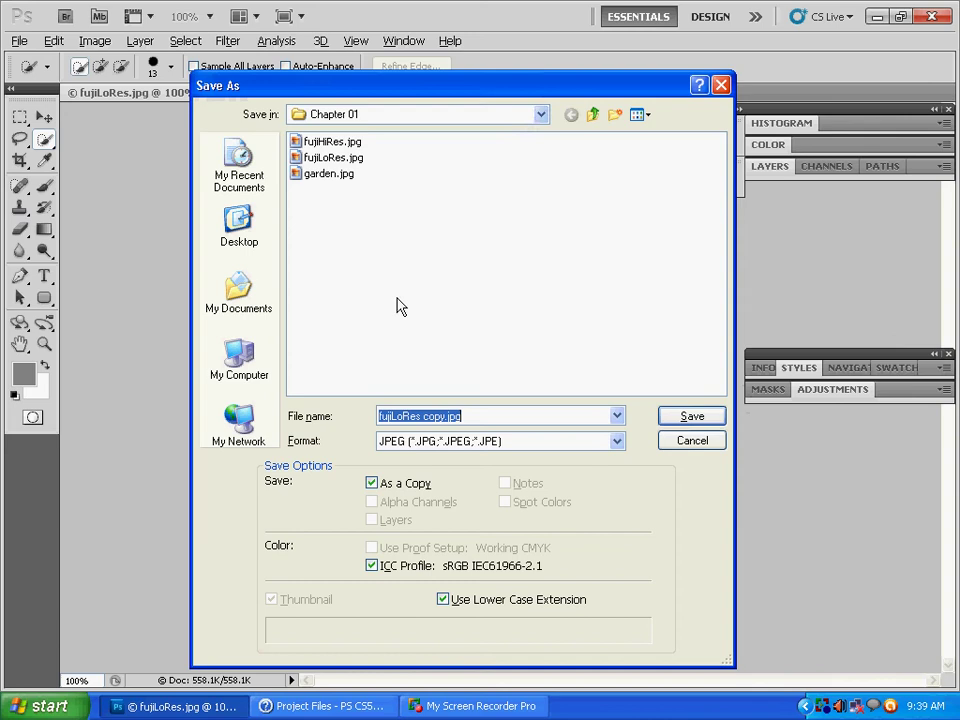
click(540, 116)
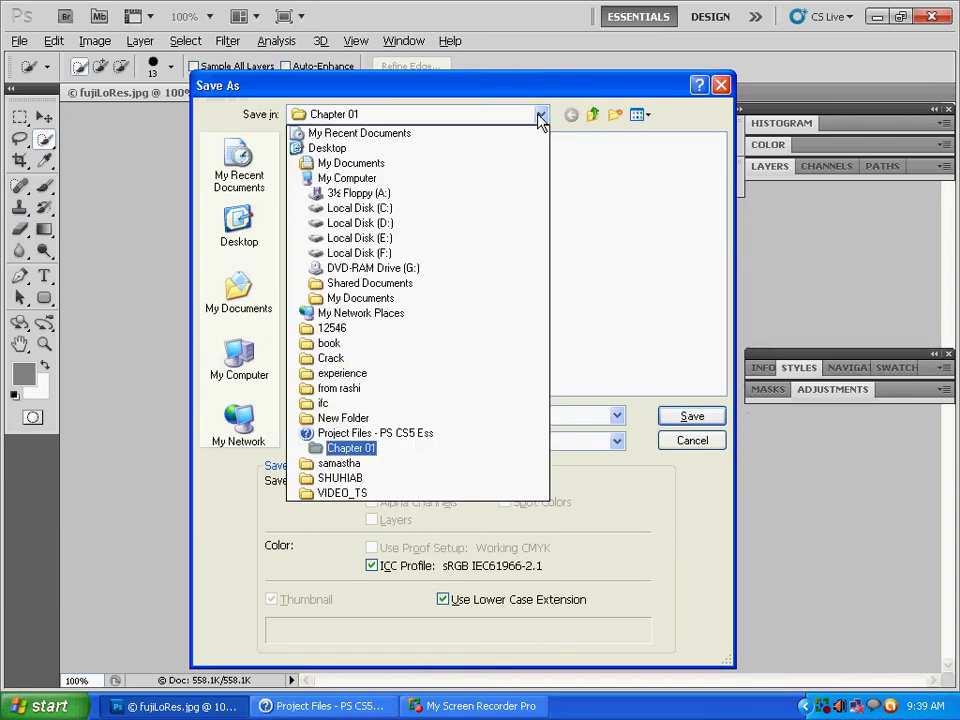
click(510, 438)
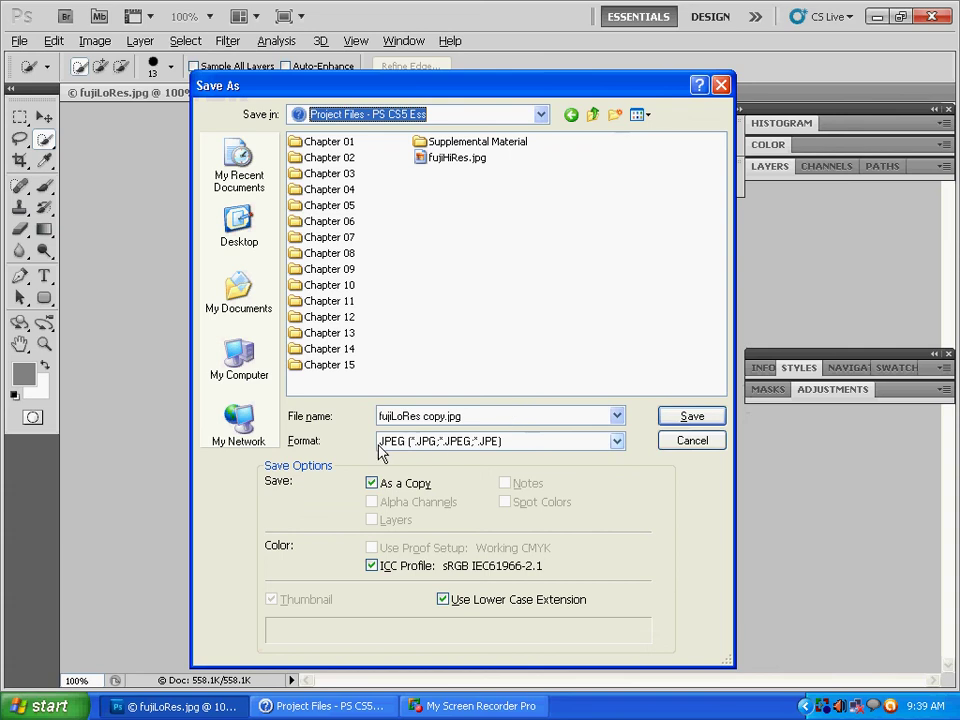
click(510, 446)
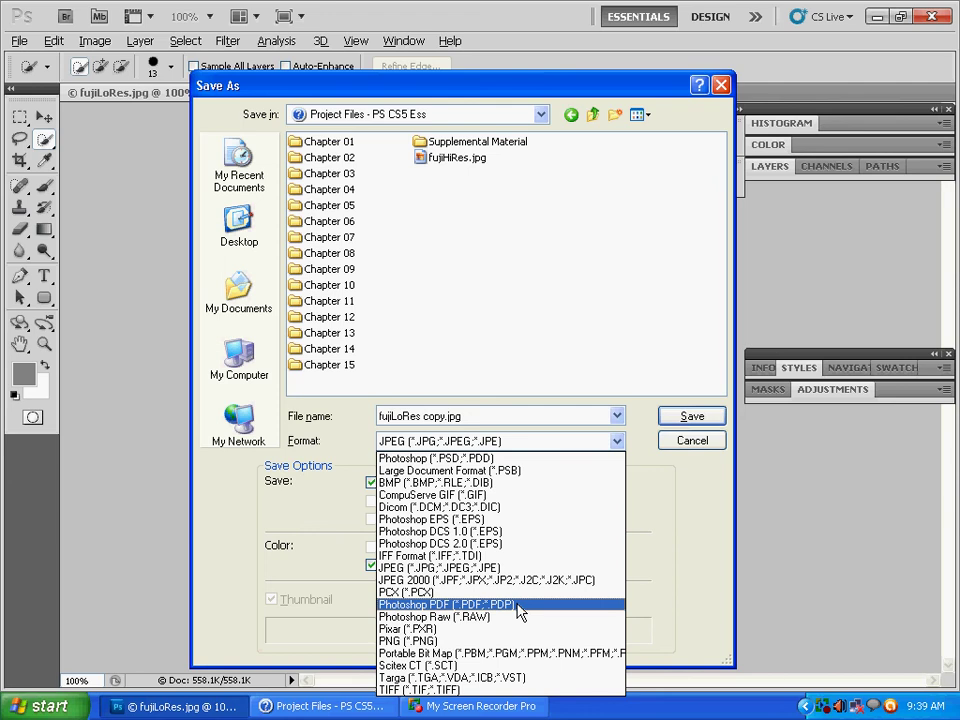
click(527, 460)
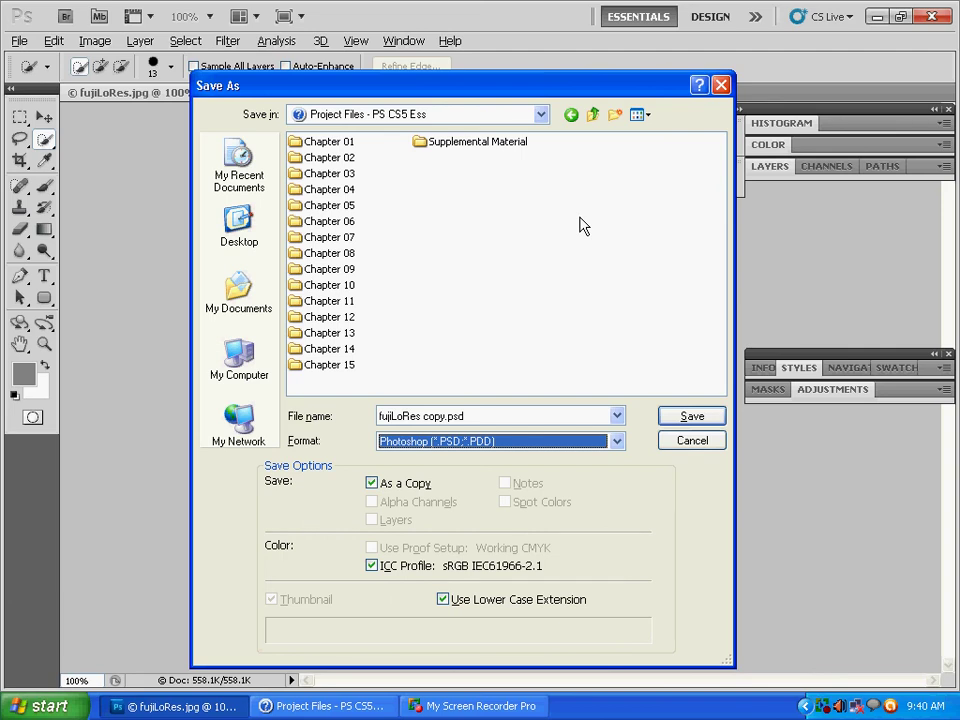
click(504, 445)
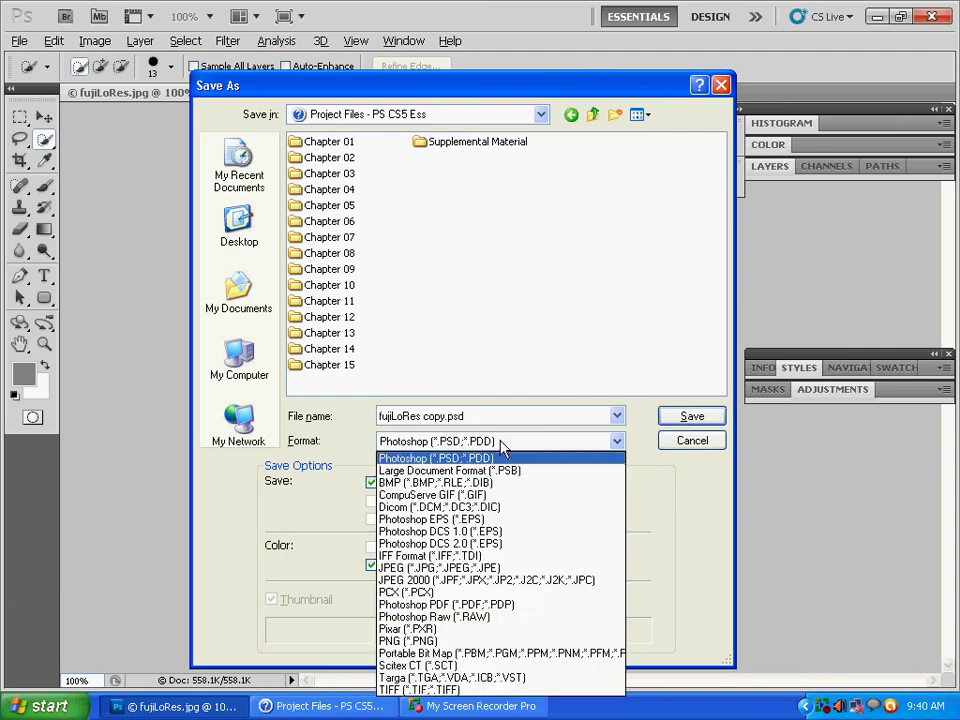
click(504, 445)
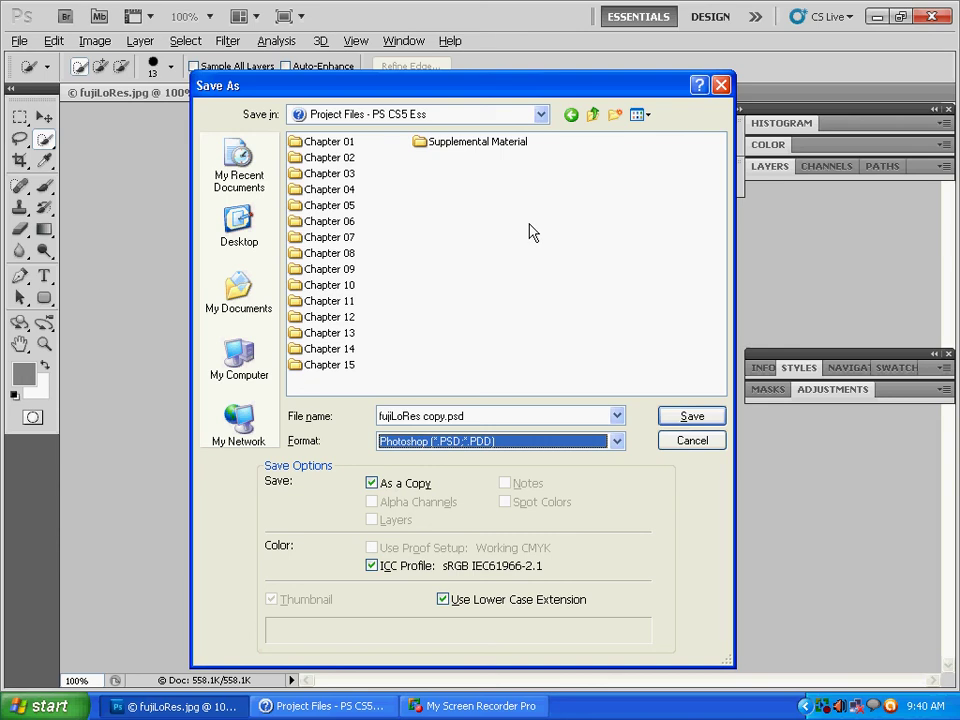
click(691, 416)
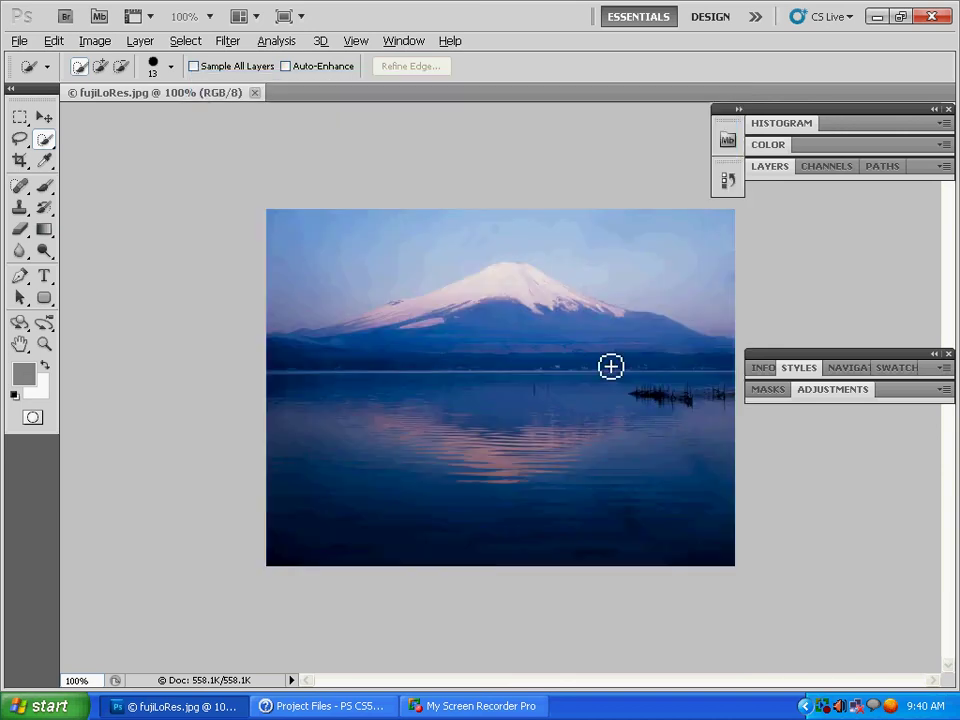
Switch to the Project Files - PS CS5 Ess folder window and check the properties of fujiLoRes copy.psd
click(322, 706)
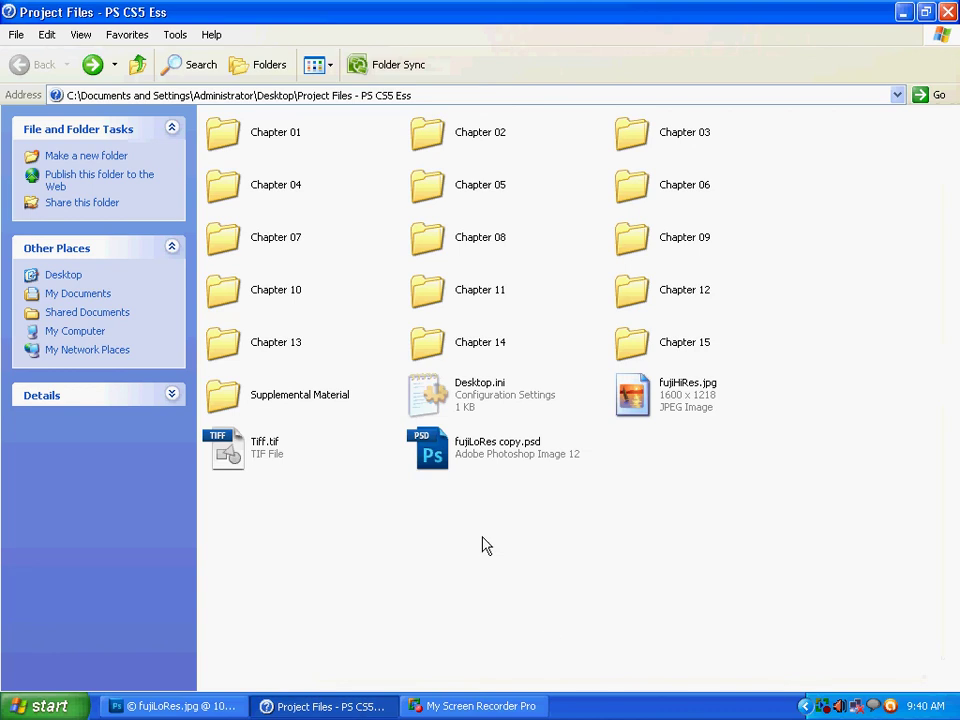
right_click(448, 462)
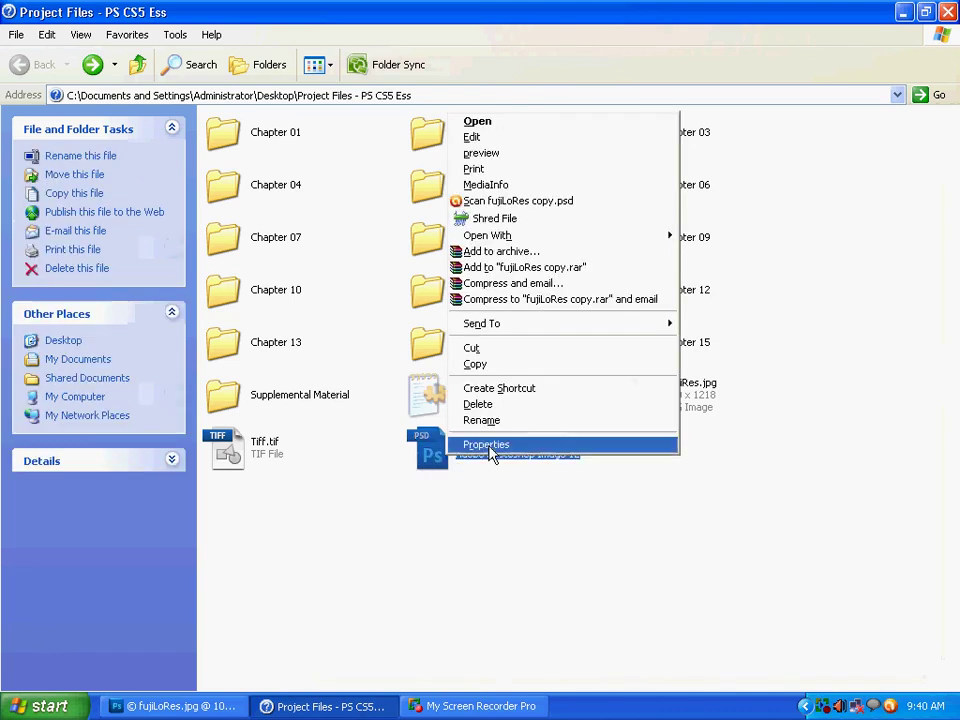
click(500, 444)
click(775, 226)
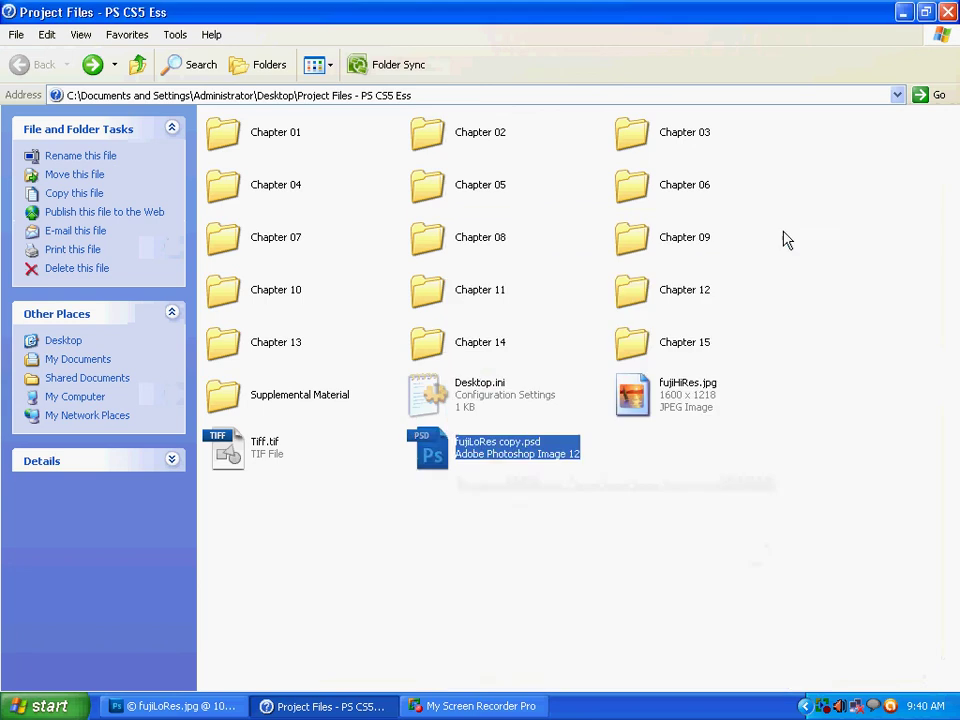
Delete fujiLoRes copy.psd from the Project Files - PS CS5 Ess folder
click(541, 537)
drag(427, 540, 574, 452)
key(Delete)
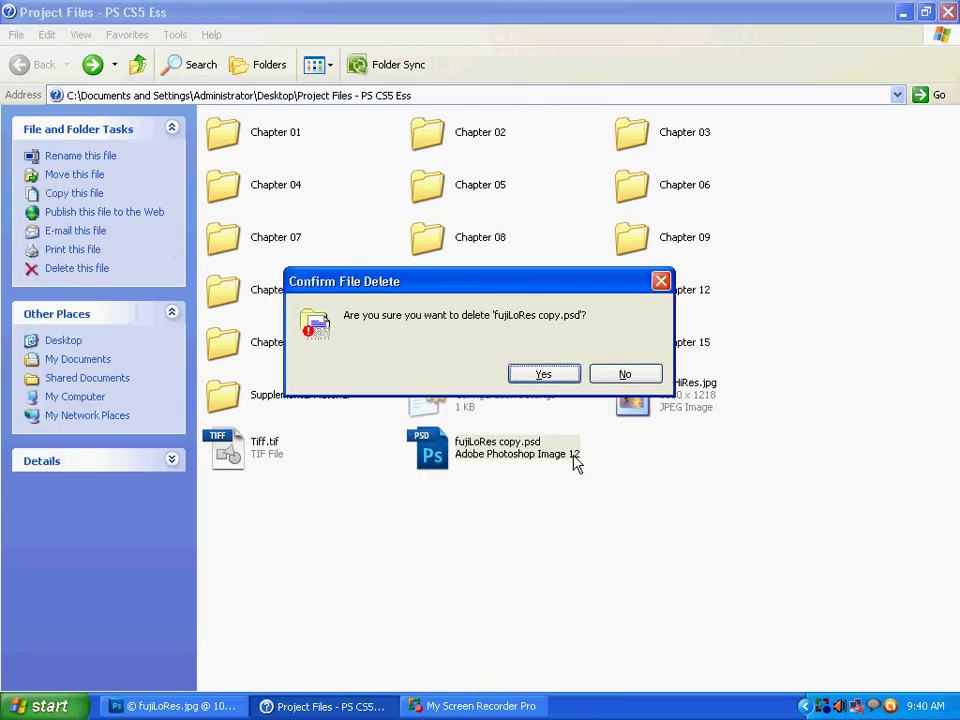
click(543, 375)
click(188, 706)
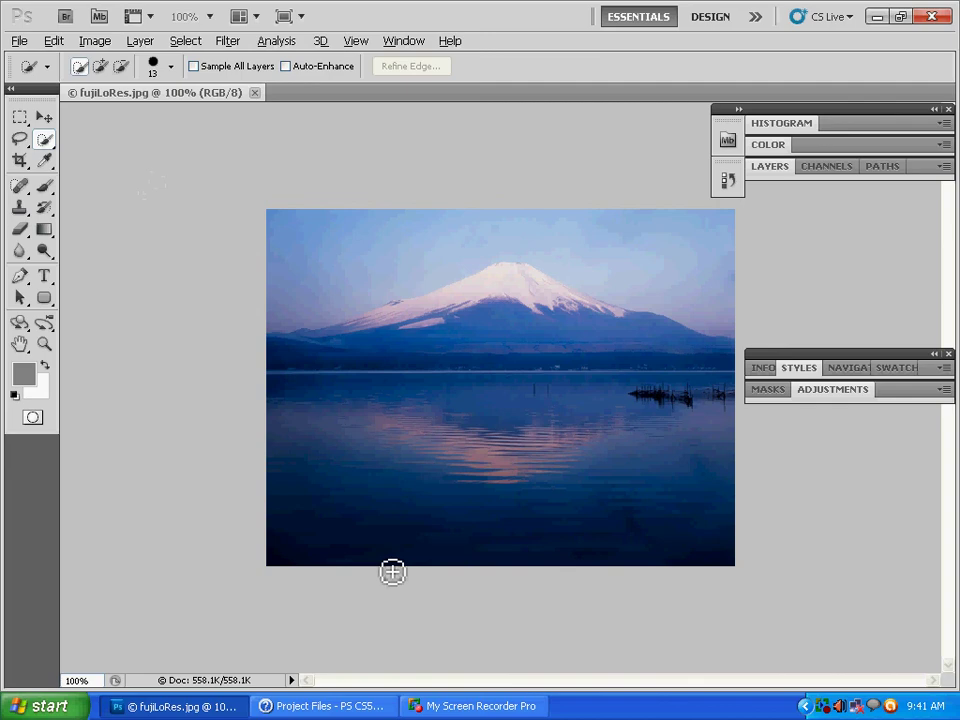
click(323, 706)
click(453, 706)
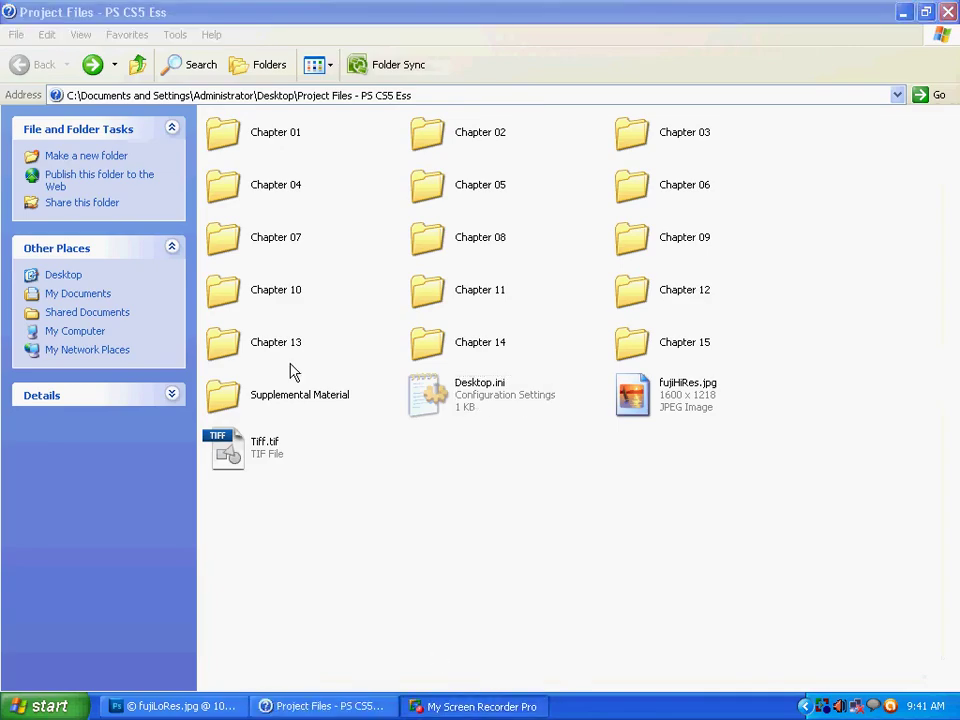